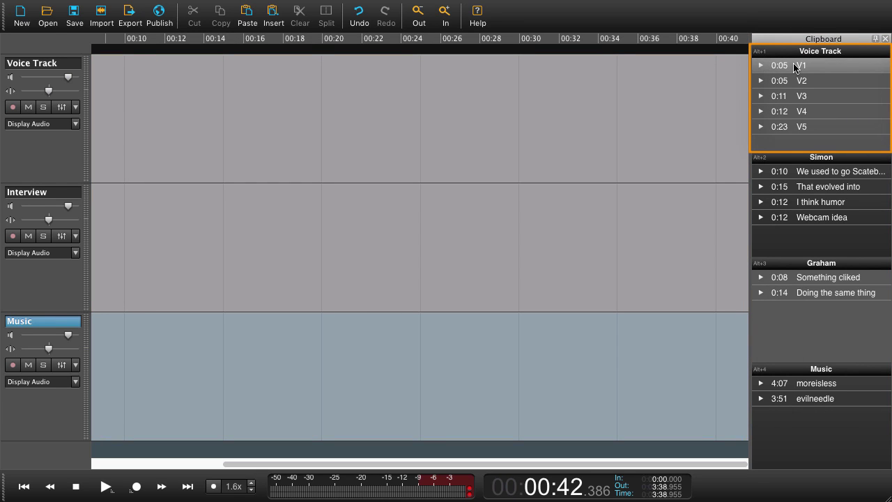
Step: Place narration V1 on the Voice Track near 0:10 and fade out its end around 0:15
{"action": "left_click_drag", "start_coordinate": [795, 66], "coordinate": [128, 120]}
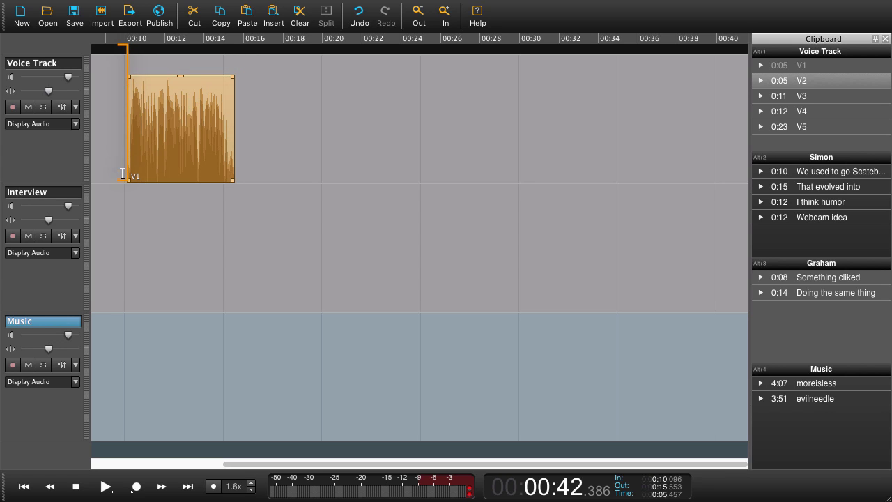
{"action": "left_click", "coordinate": [122, 174]}
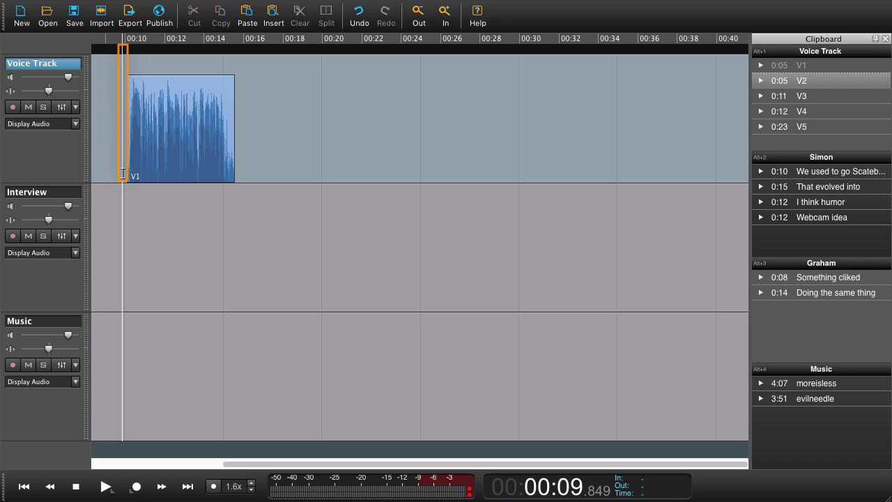
{"action": "key", "text": "space"}
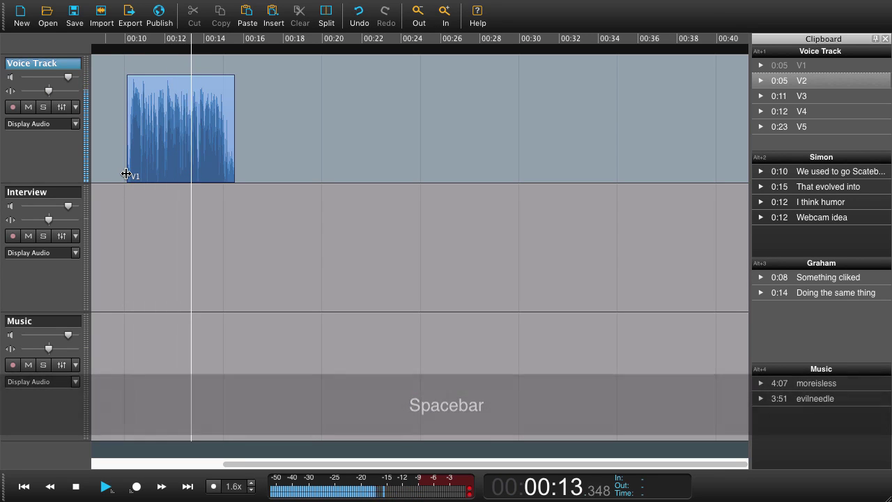
{"action": "left_click", "coordinate": [230, 81]}
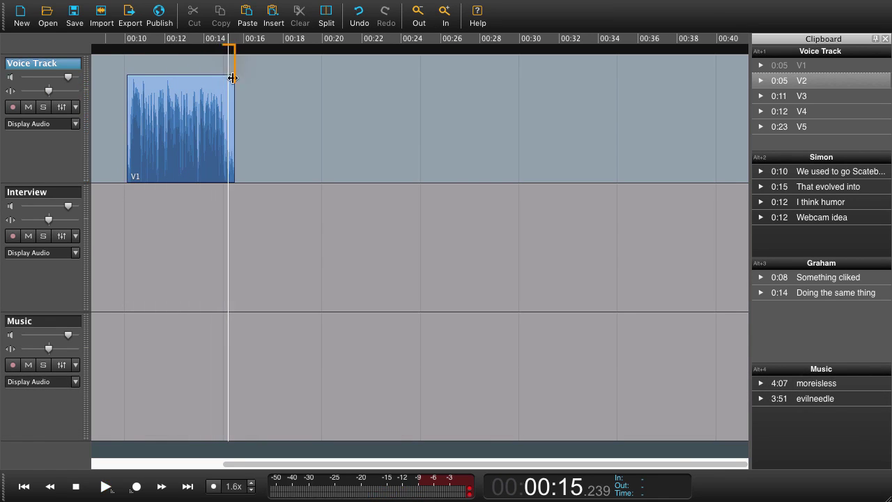
{"action": "key", "text": "f"}
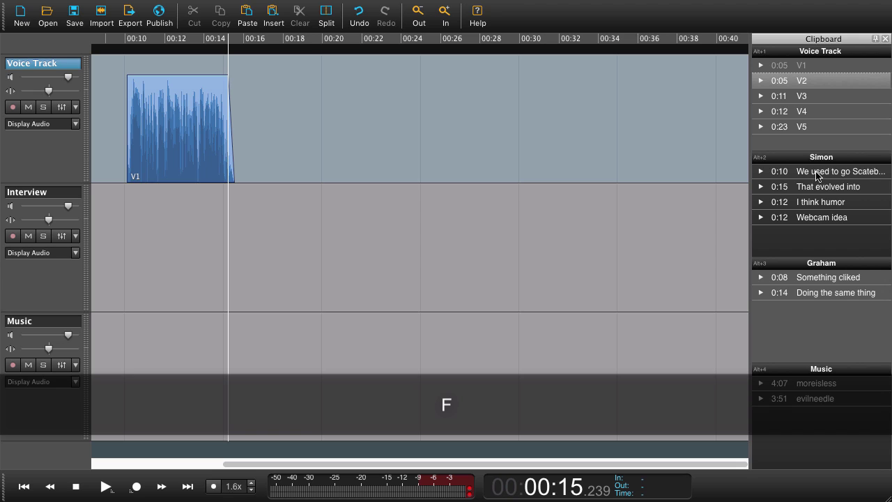
Step: Place the 'We used to go Scateboarding' clip on the Interview track right after V1
{"action": "left_click_drag", "start_coordinate": [816, 177], "coordinate": [225, 243]}
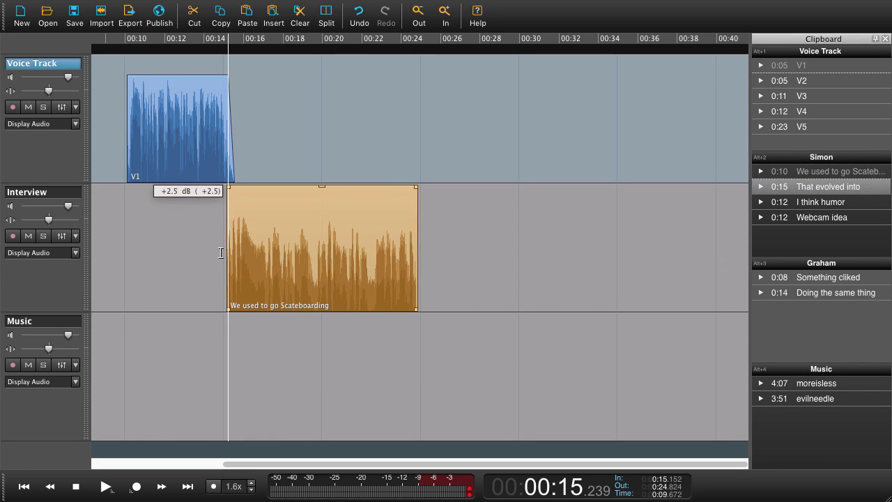
{"action": "left_click", "coordinate": [246, 262]}
{"action": "scroll", "coordinate": [246, 262], "scroll_direction": "up", "scroll_amount": 2}
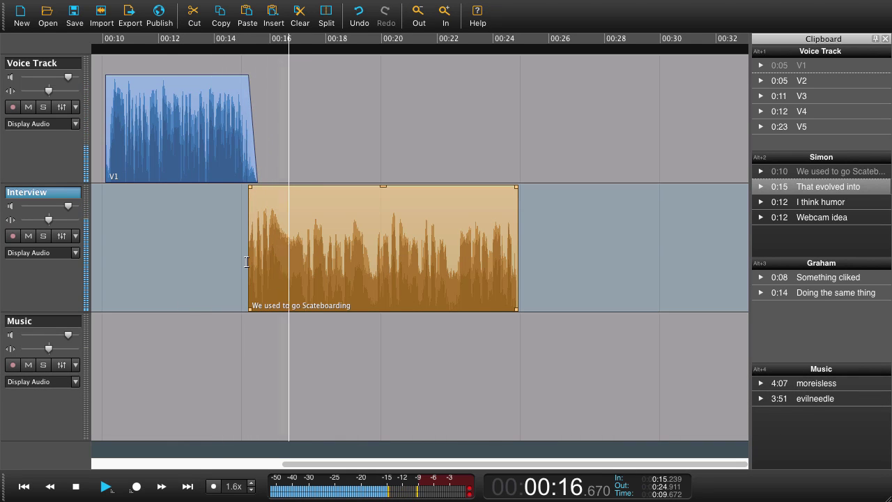
{"action": "key", "text": "space"}
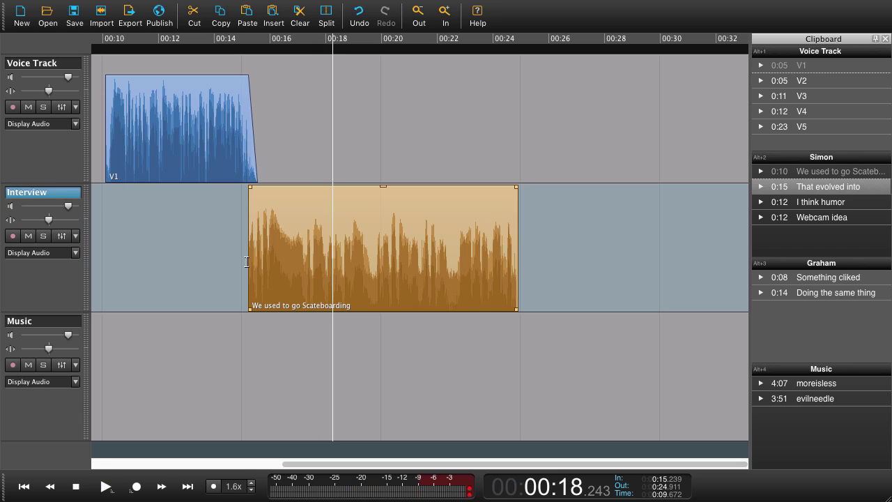
Step: Select the interview clip and move the playhead to its end, around 0:25
{"action": "left_click", "coordinate": [503, 153]}
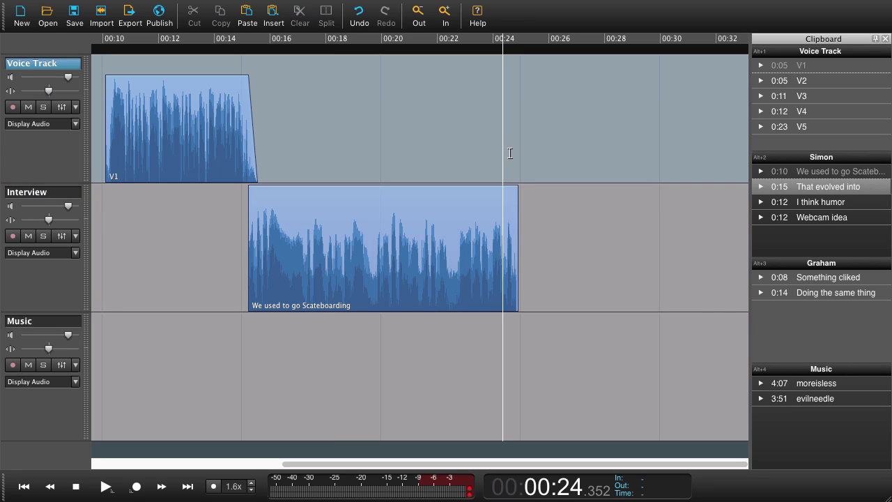
{"action": "left_click", "coordinate": [509, 152]}
{"action": "left_click", "coordinate": [439, 156]}
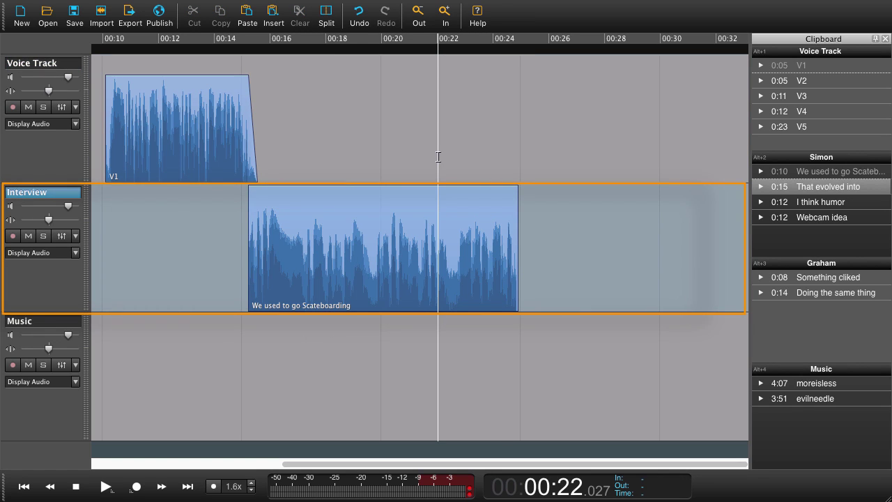
{"action": "key", "text": "shift+Right"}
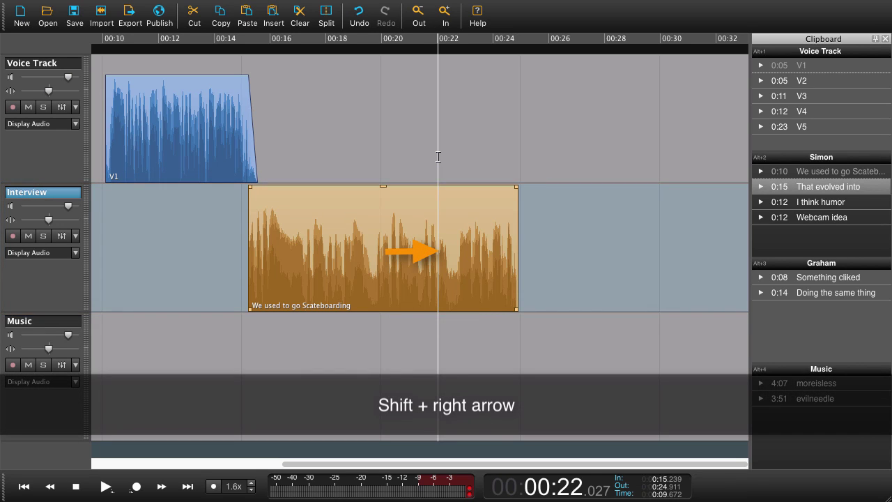
{"action": "key", "text": "shift+Right"}
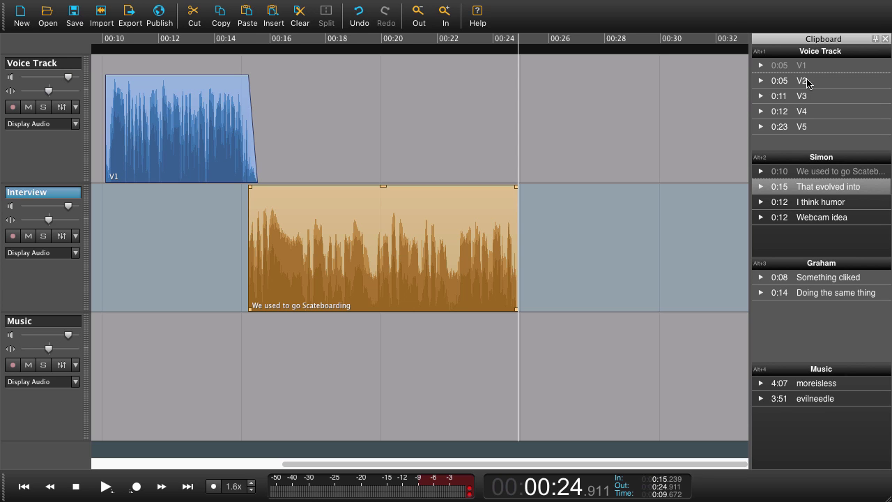
Step: Put V2 on the Voice Track, overlapping the interview's end, fading in to the playhead
{"action": "left_click_drag", "start_coordinate": [806, 83], "coordinate": [522, 115]}
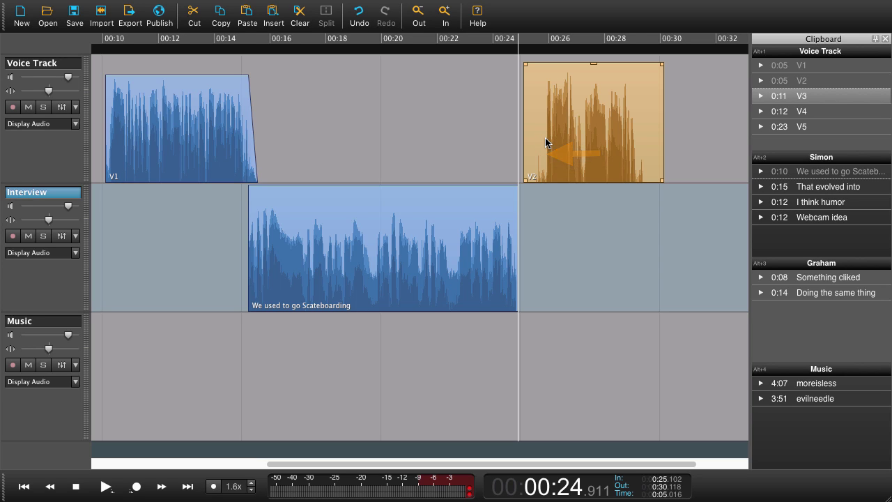
{"action": "left_click", "coordinate": [545, 138]}
{"action": "left_click_drag", "start_coordinate": [547, 140], "coordinate": [532, 142]}
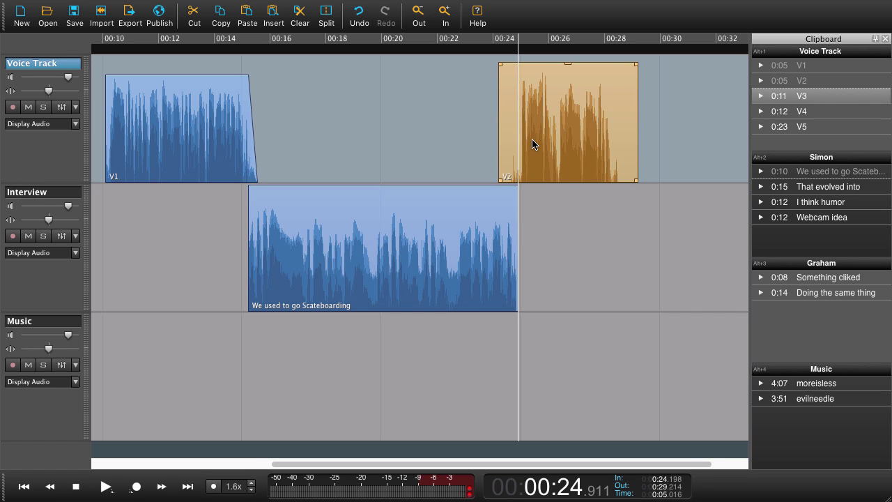
{"action": "key", "text": "f"}
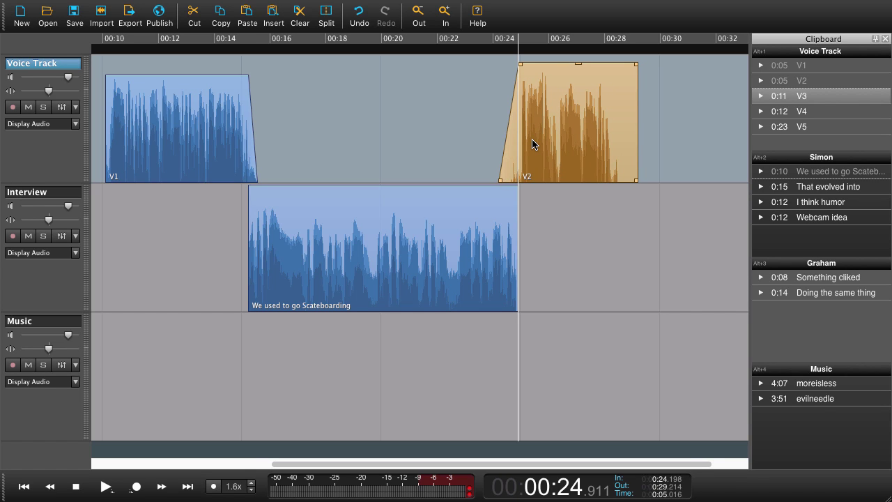
Step: Preview the transition from the interview clip into V2
{"action": "key", "text": "p"}
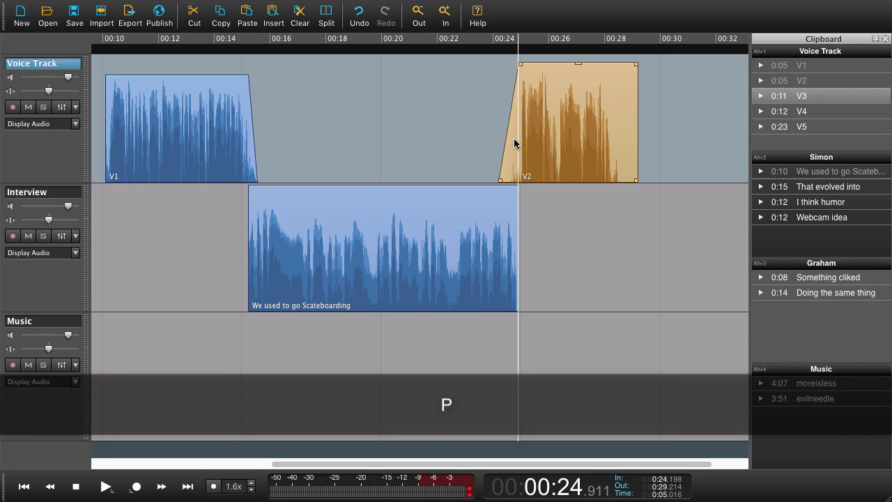
{"action": "key", "text": "p"}
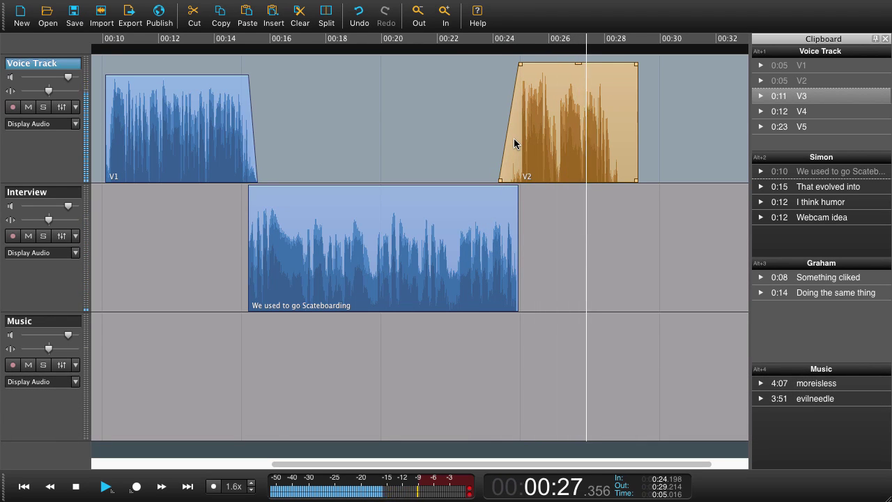
{"action": "key", "text": "space"}
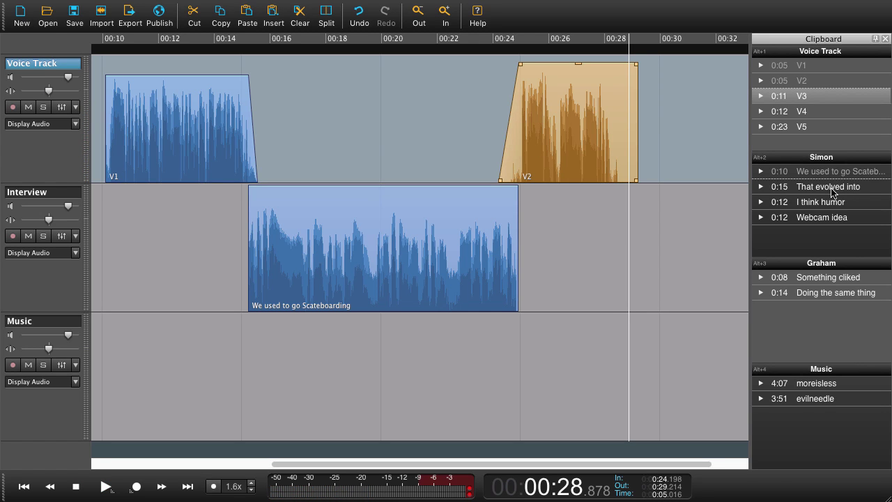
Step: Add 'That evolved into' to the Interview track after V2 and play the transition
{"action": "left_click_drag", "start_coordinate": [833, 192], "coordinate": [633, 241]}
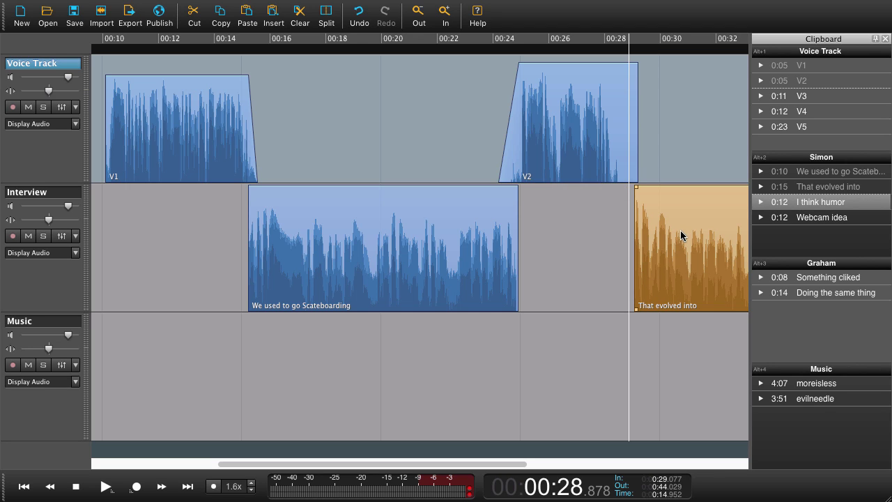
{"action": "mouse_move", "coordinate": [677, 231]}
{"action": "left_mouse_down"}
{"action": "mouse_move", "coordinate": [657, 235]}
{"action": "mouse_move", "coordinate": [678, 234]}
{"action": "left_mouse_up"}
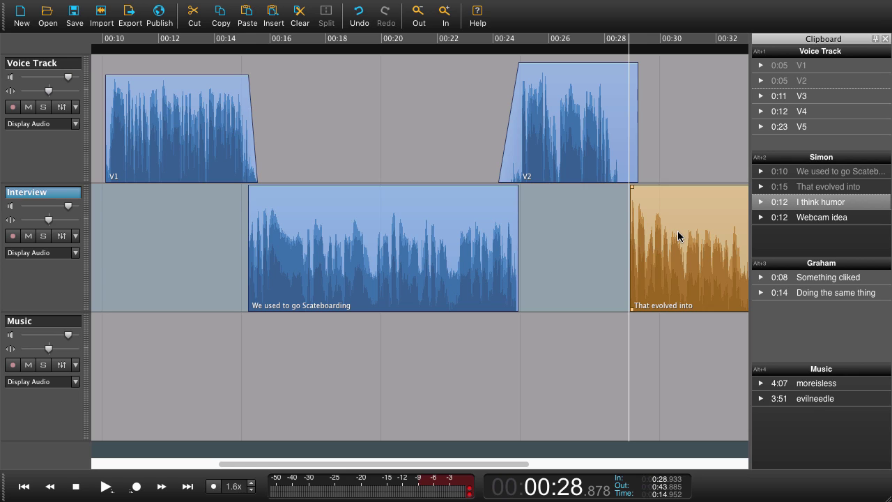
{"action": "key", "text": "space"}
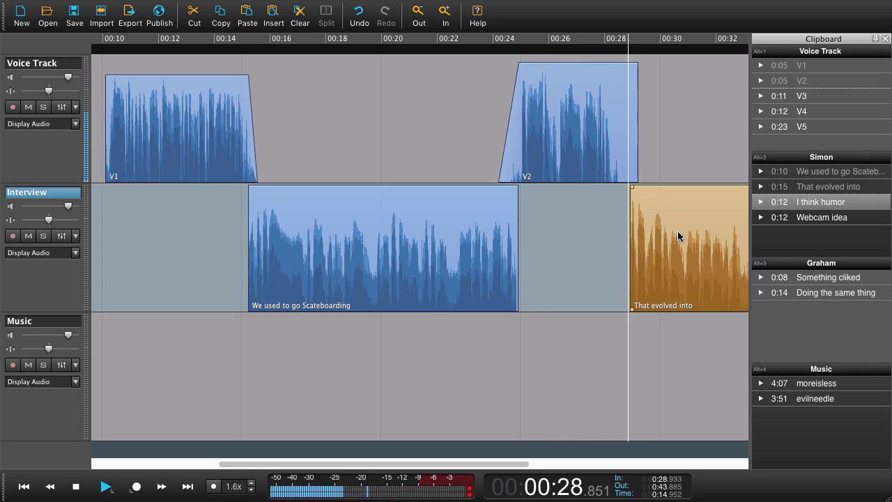
{"action": "key", "text": "space"}
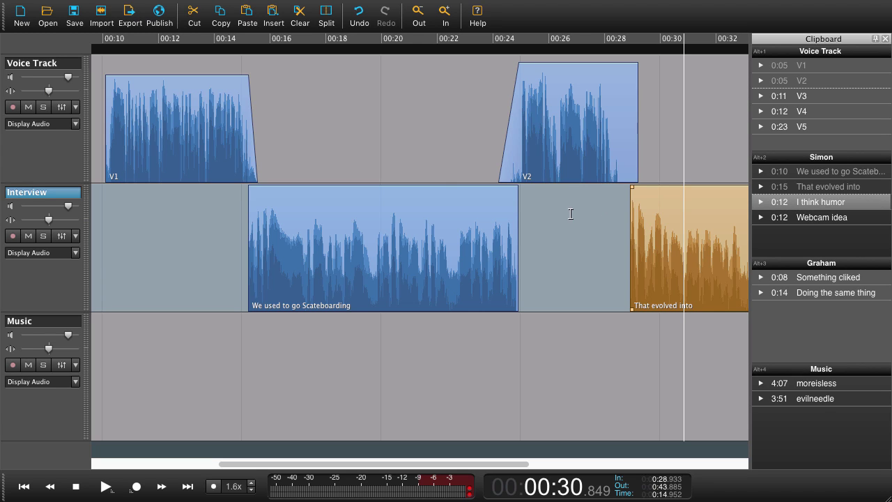
Step: Move 'That evolved into' later to about 0:33 and play from just before V2 ends
{"action": "scroll", "coordinate": [571, 216], "scroll_direction": "right", "scroll_amount": 3}
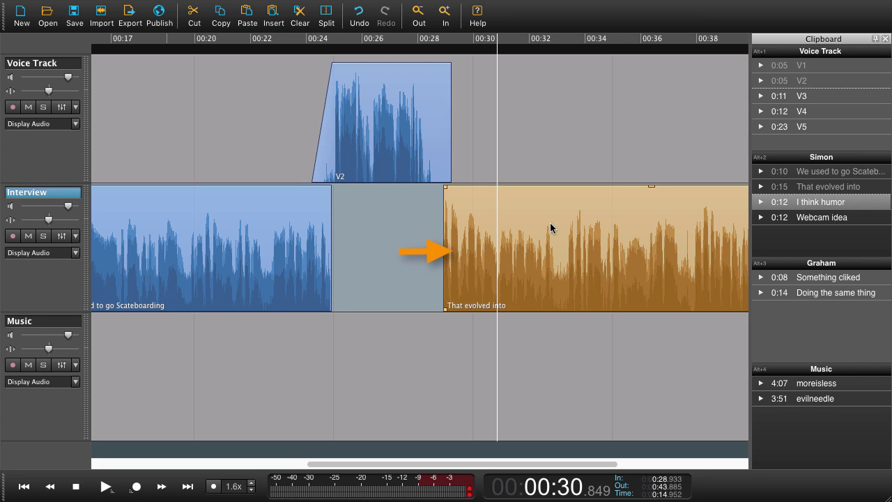
{"action": "left_click_drag", "start_coordinate": [550, 228], "coordinate": [664, 234]}
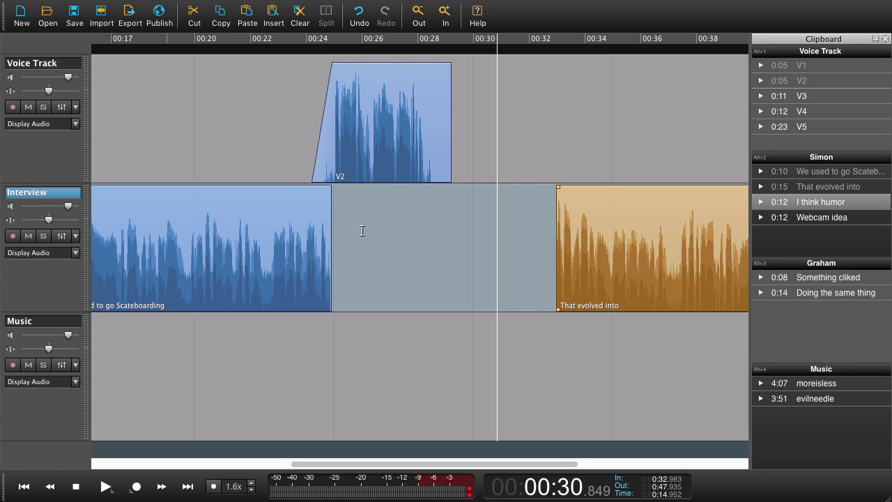
{"action": "left_click", "coordinate": [302, 152]}
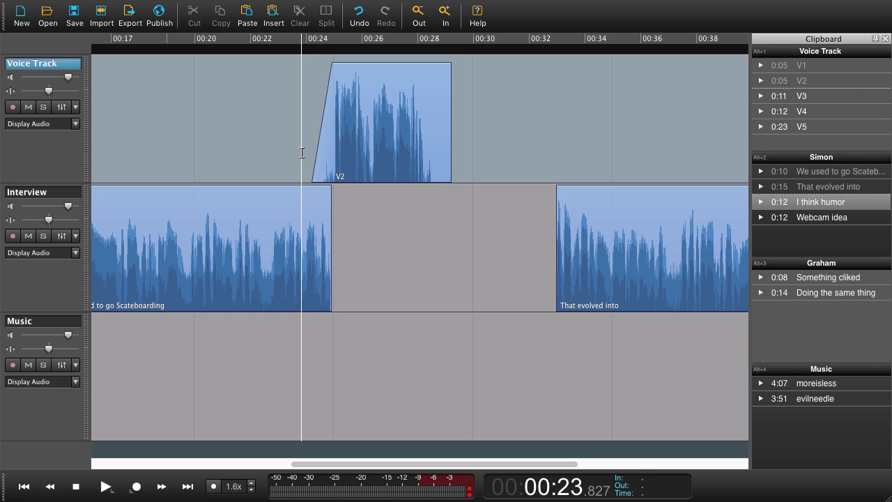
{"action": "key", "text": "space"}
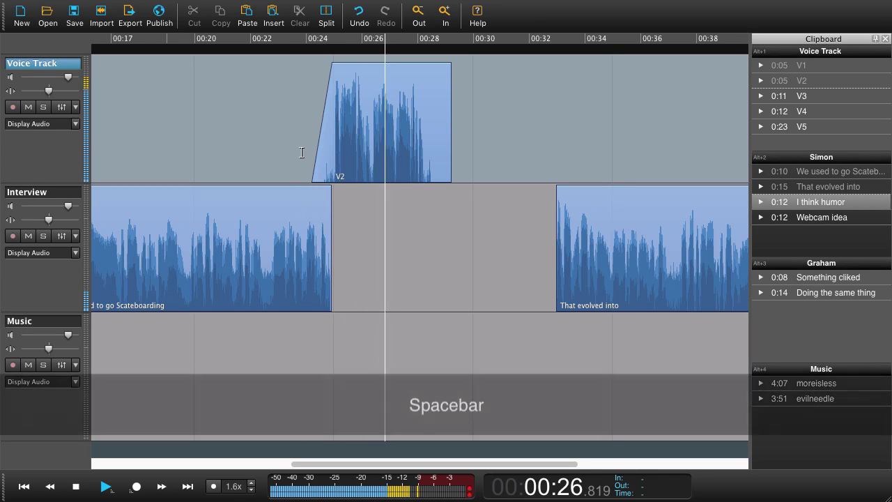
{"action": "key", "text": "space"}
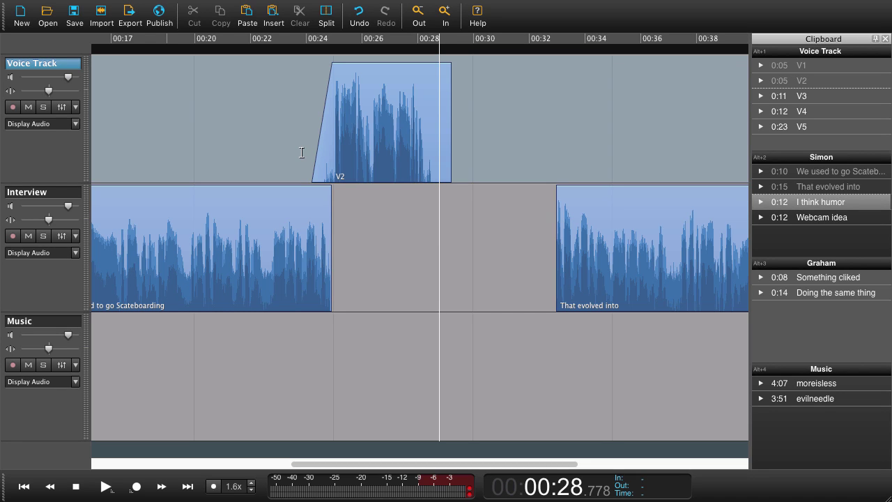
{"action": "left_click", "coordinate": [638, 218]}
{"action": "mouse_move", "coordinate": [645, 226]}
{"action": "left_mouse_down"}
{"action": "mouse_move", "coordinate": [516, 231]}
{"action": "mouse_move", "coordinate": [648, 235]}
{"action": "left_mouse_up"}
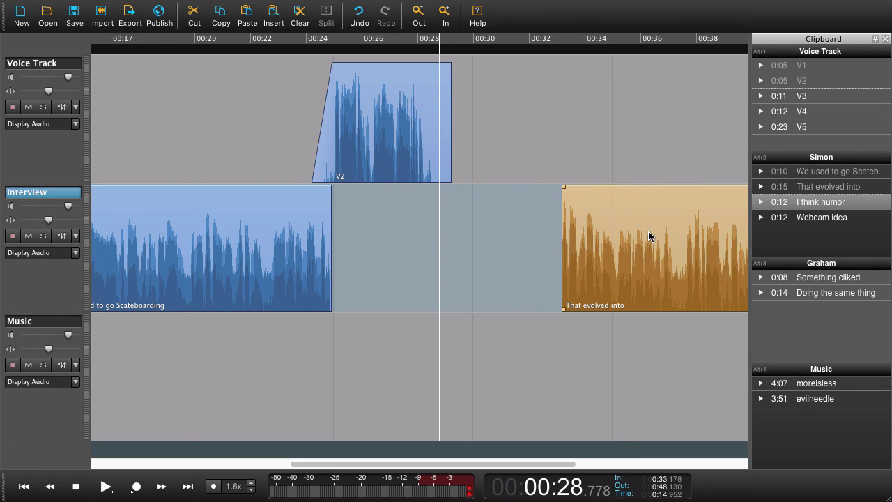
{"action": "key", "text": "shift+super+Left"}
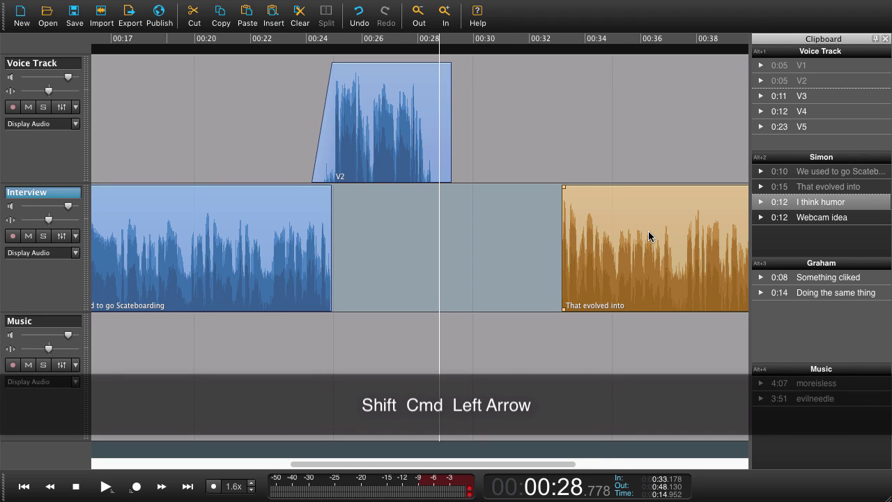
{"action": "key", "text": "shift+super+Left"}
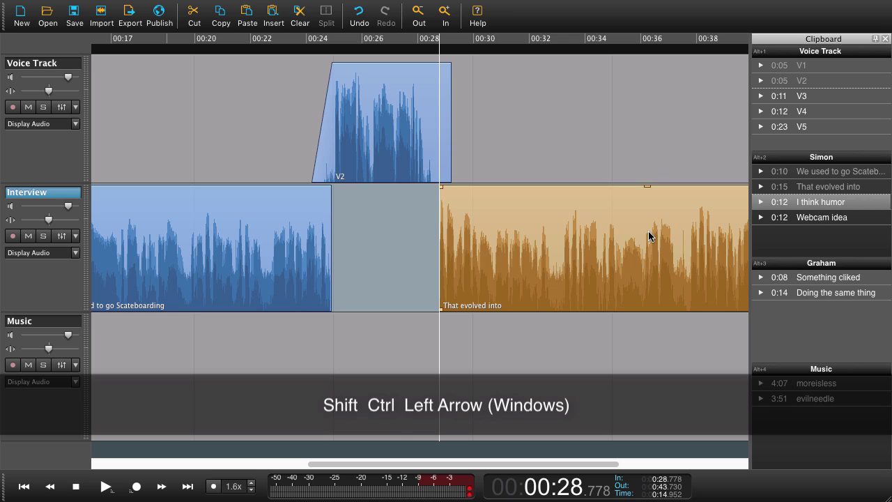
{"action": "key", "text": "space"}
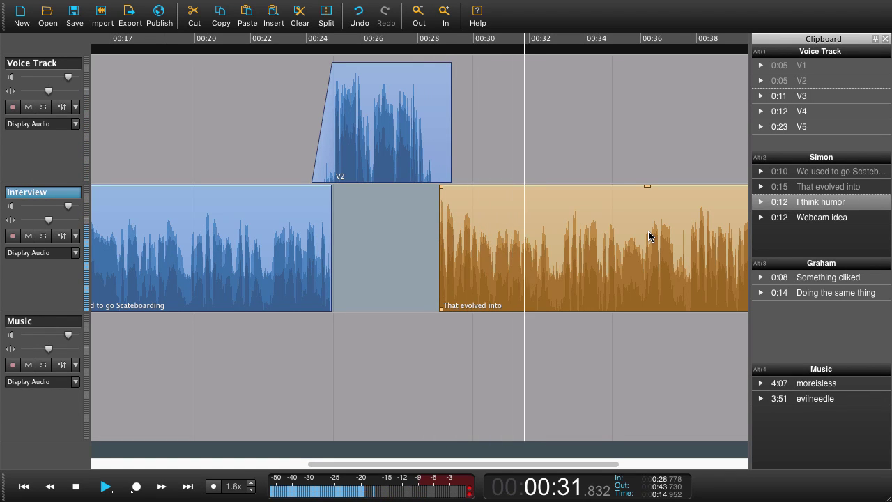
{"action": "key", "text": "space"}
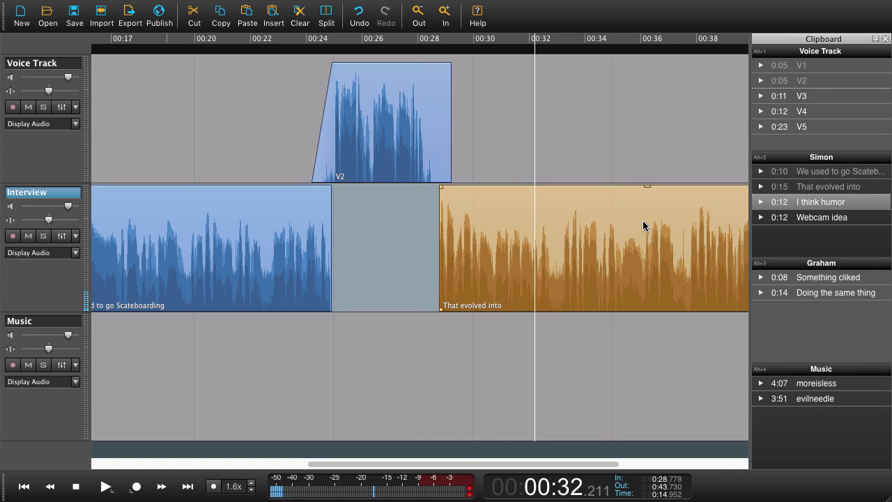
Step: Trim the end of V2 and add a fade-out ending around 0:28.7
{"action": "scroll", "coordinate": [452, 138], "scroll_direction": "up", "scroll_amount": 3}
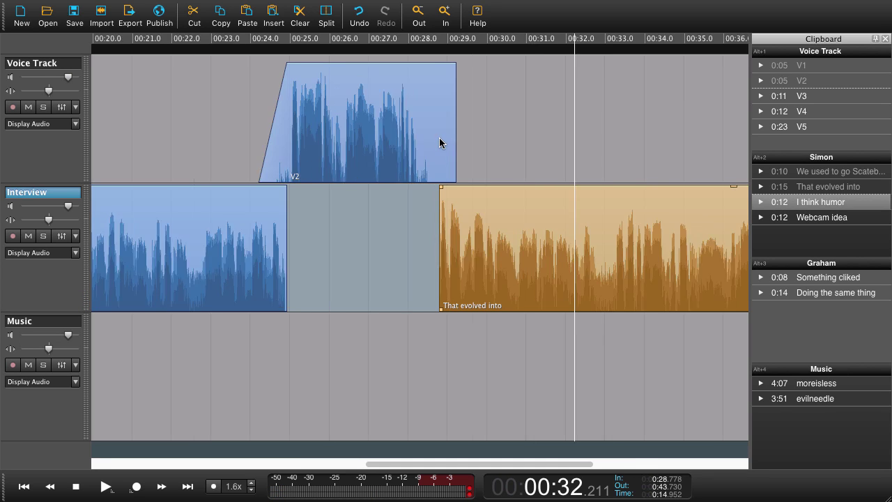
{"action": "left_click", "coordinate": [469, 131]}
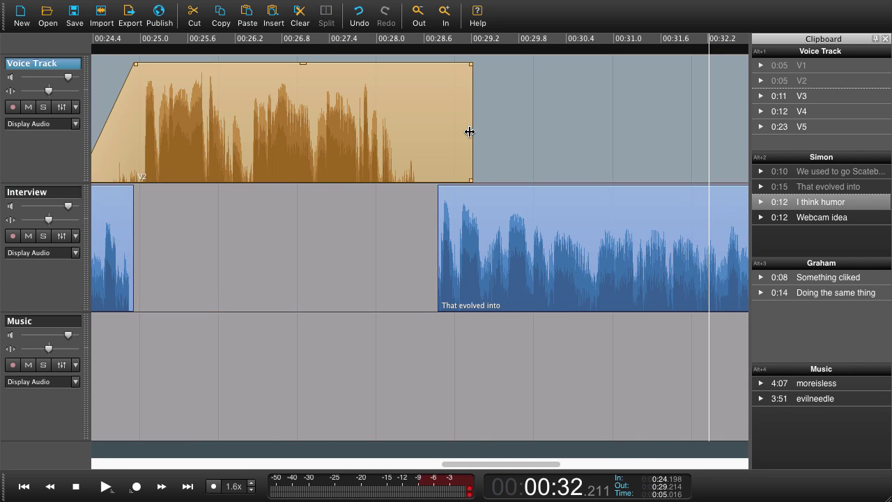
{"action": "left_click_drag", "start_coordinate": [470, 132], "coordinate": [432, 137]}
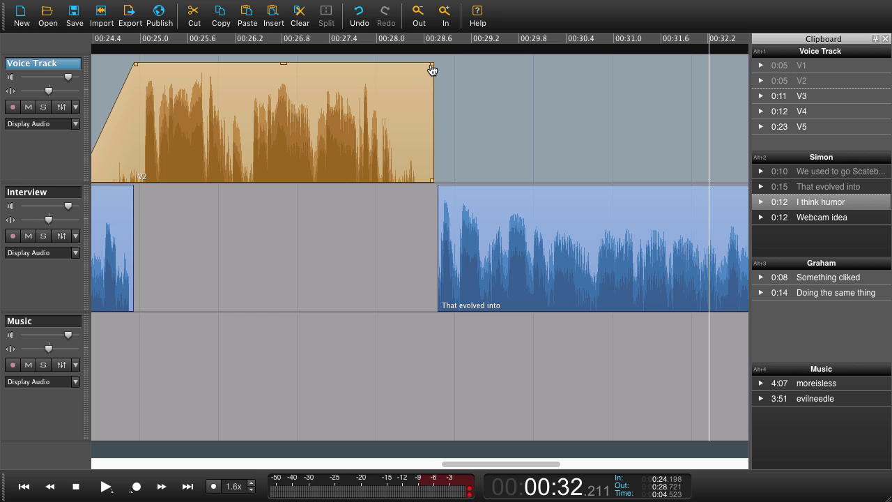
{"action": "left_click_drag", "start_coordinate": [431, 71], "coordinate": [404, 79]}
{"action": "scroll", "coordinate": [534, 241], "scroll_direction": "down", "scroll_amount": 3}
{"action": "scroll", "coordinate": [534, 240], "scroll_direction": "down", "scroll_amount": 4}
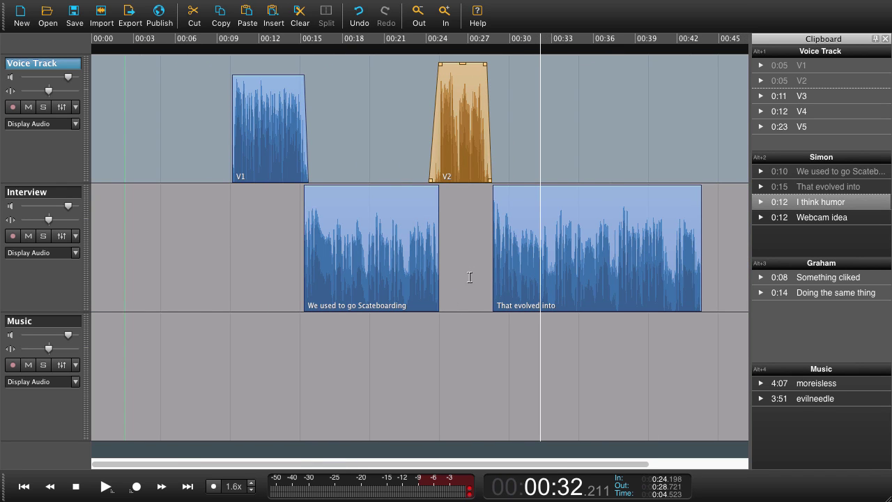
{"action": "scroll", "coordinate": [491, 263], "scroll_direction": "up", "scroll_amount": 8}
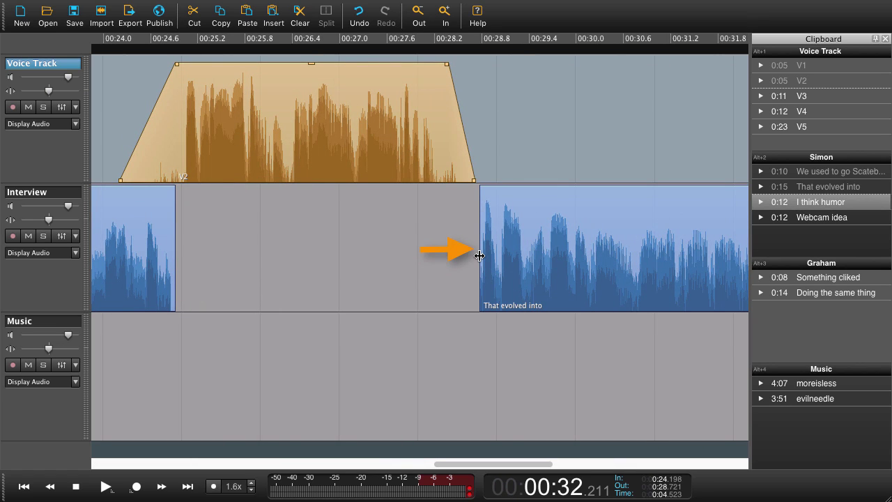
{"action": "scroll", "coordinate": [477, 260], "scroll_direction": "down", "scroll_amount": 10}
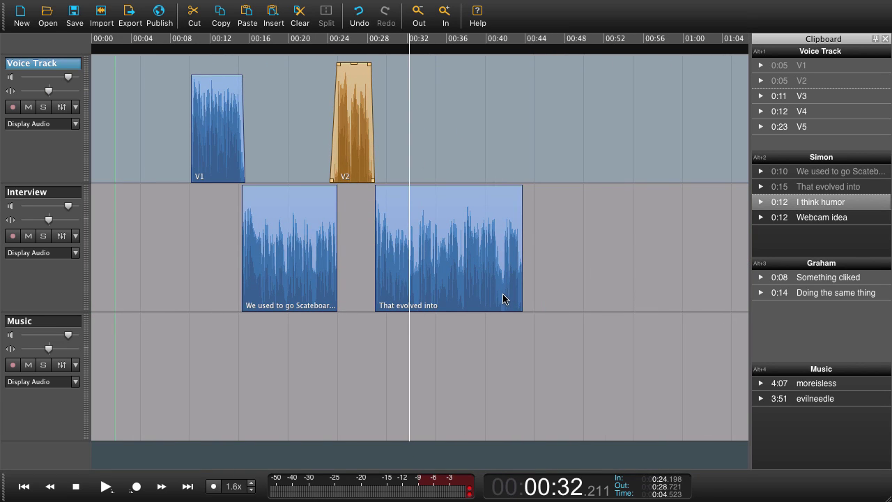
Step: Select the 0.619-second stretch of interview audio from 00:41.367 to 00:41.986
{"action": "left_click", "coordinate": [519, 300]}
{"action": "scroll", "coordinate": [519, 299], "scroll_direction": "up", "scroll_amount": 10}
{"action": "left_click_drag", "start_coordinate": [355, 302], "coordinate": [286, 308]}
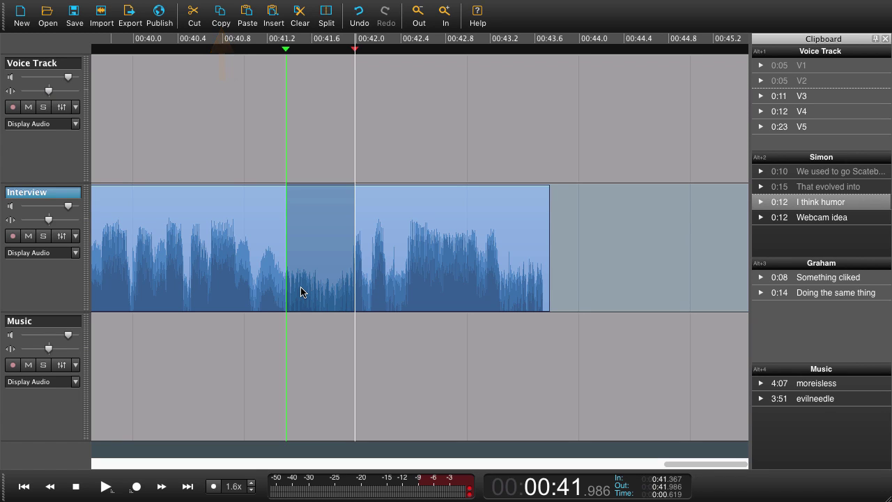
Step: Insert the 0.6-second piece before 'That evolved into', fade it in, and overlap V2
{"action": "key", "text": "Escape"}
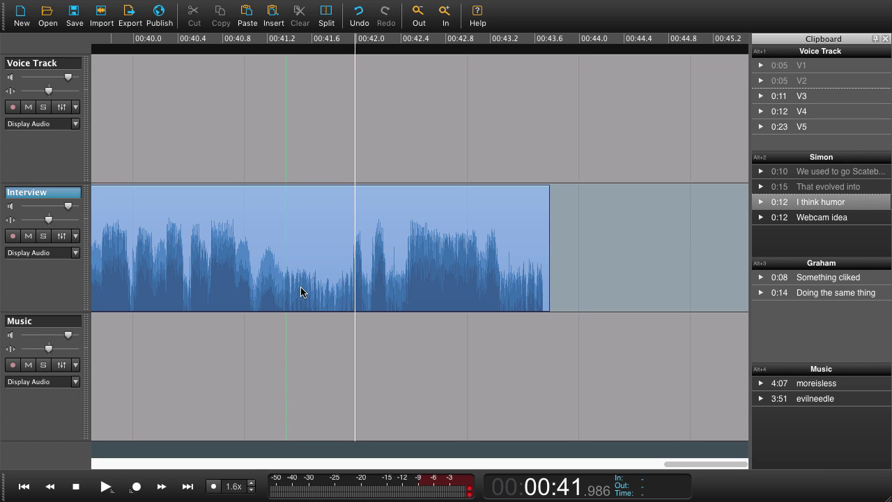
{"action": "double_click", "coordinate": [300, 287]}
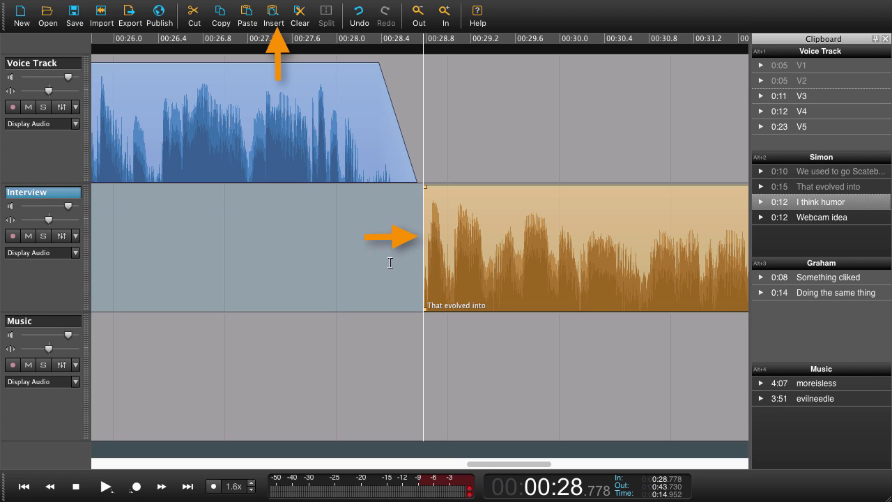
{"action": "key", "text": "ctrl+shift+v"}
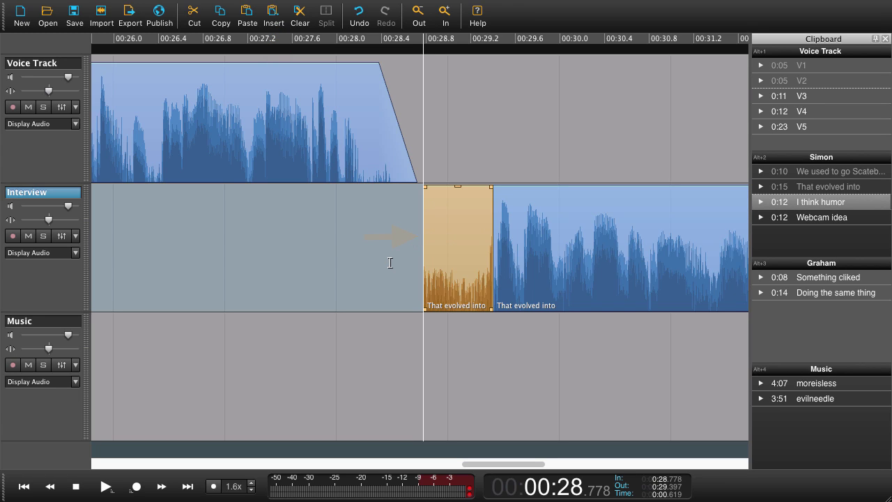
{"action": "left_click_drag", "start_coordinate": [426, 193], "coordinate": [488, 206]}
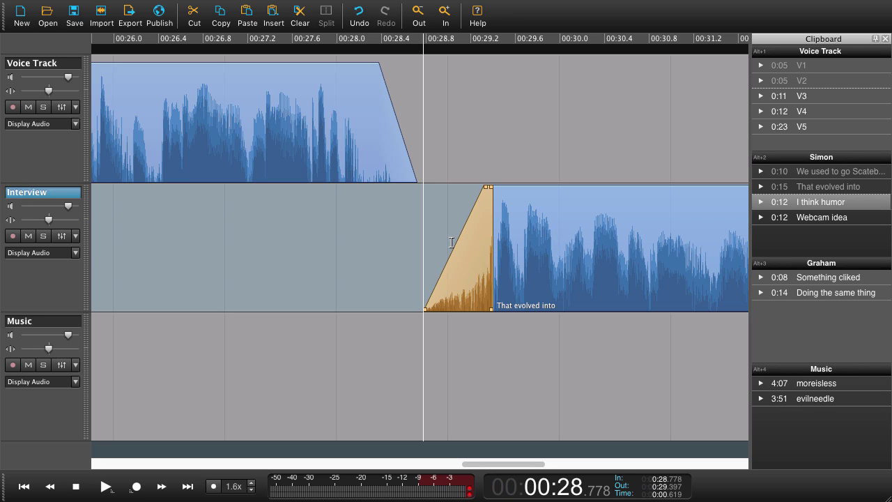
{"action": "left_click", "coordinate": [567, 239]}
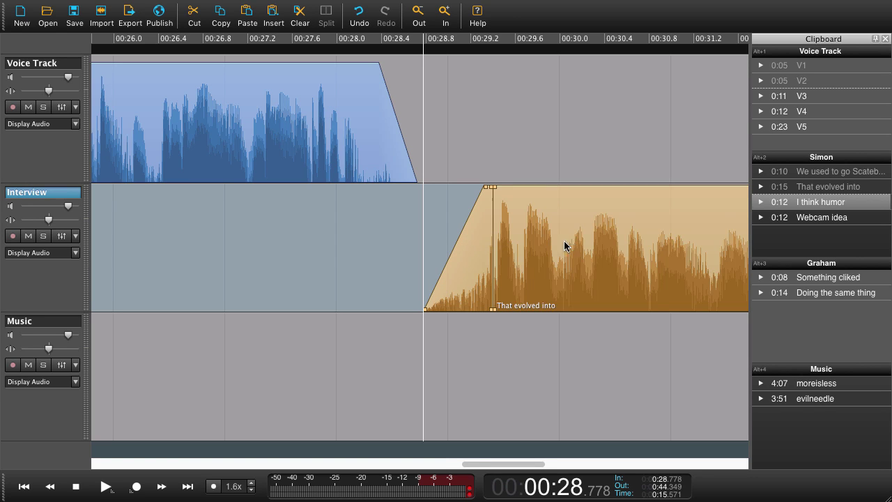
{"action": "left_click_drag", "start_coordinate": [562, 243], "coordinate": [494, 251]}
Step: Play back the transition from V2 into 'That evolved into'
{"action": "key", "text": "ctrl+minus"}
{"action": "left_click", "coordinate": [151, 261]}
{"action": "key", "text": "space"}
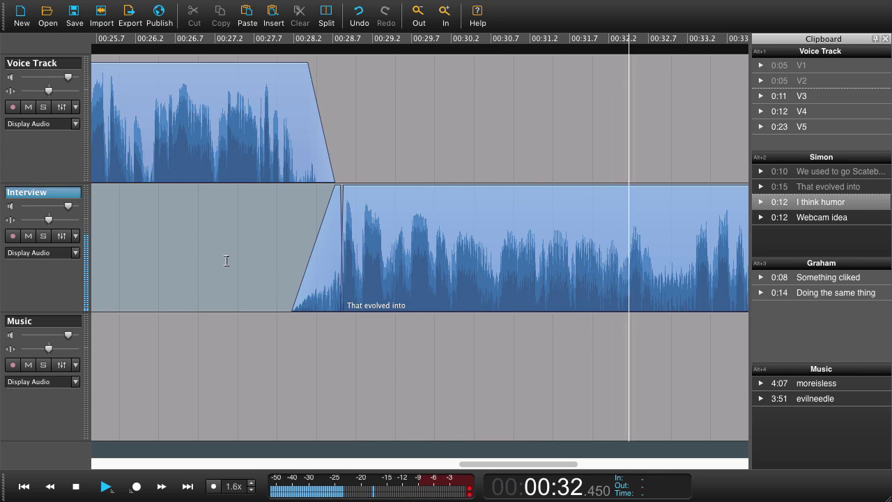
{"action": "key", "text": "space"}
{"action": "scroll", "coordinate": [440, 154], "scroll_direction": "down", "scroll_amount": 5}
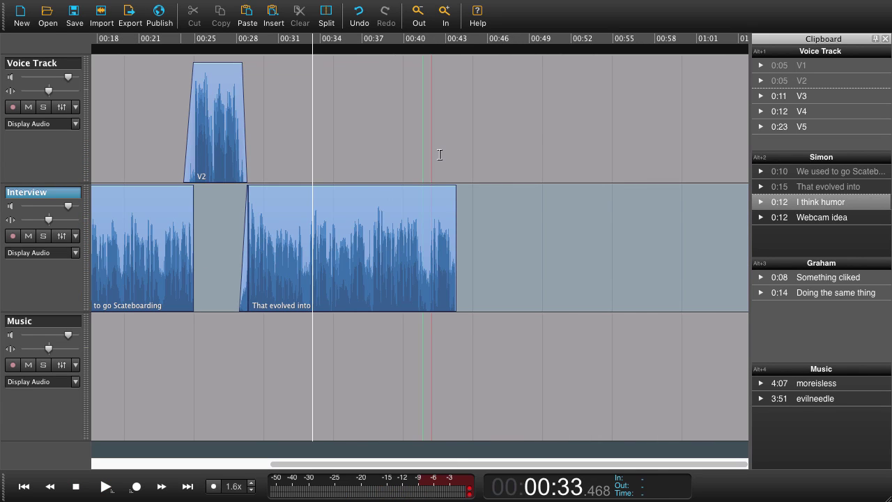
Step: Fade out the tail of 'That evolved into' from 43.495 s to its end
{"action": "key", "text": "shift+Right"}
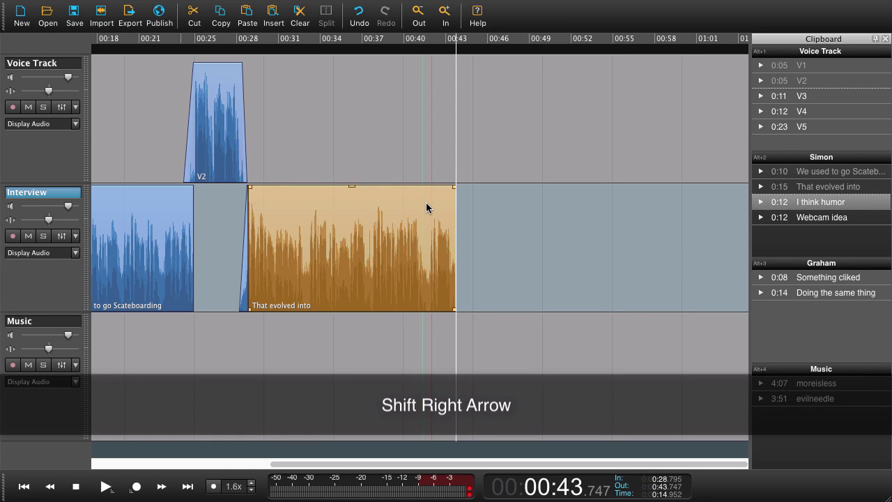
{"action": "key", "text": "j"}
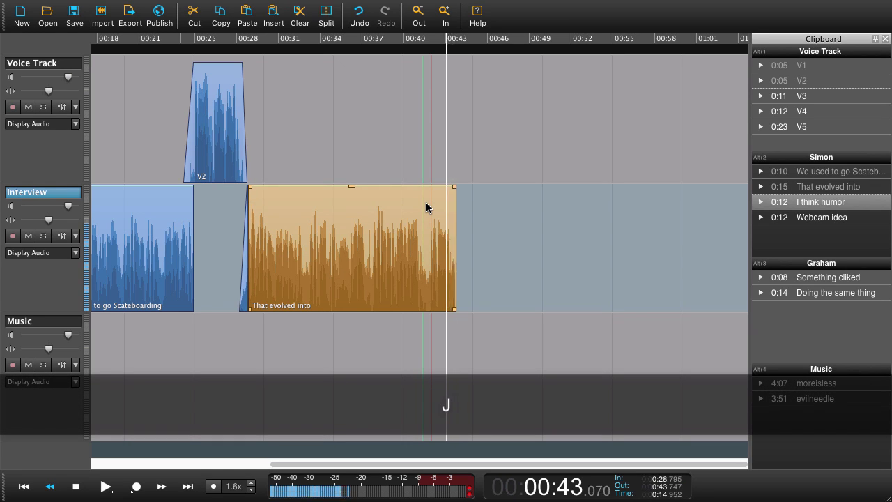
{"action": "key", "text": "l"}
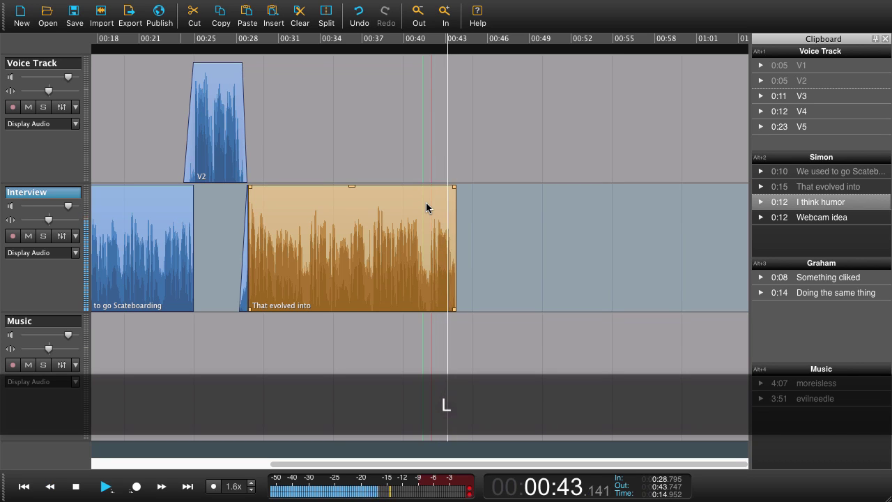
{"action": "key", "text": "space"}
{"action": "key", "text": "f"}
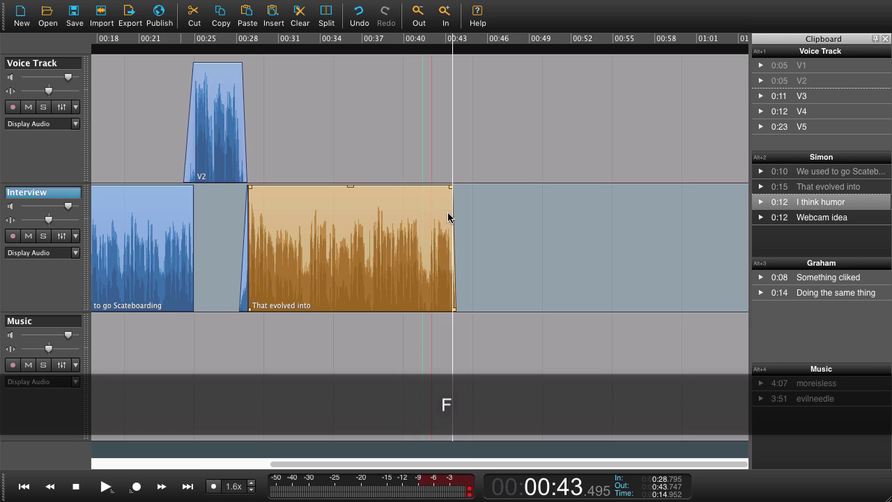
{"action": "scroll", "coordinate": [447, 212], "scroll_direction": "up", "scroll_amount": 5}
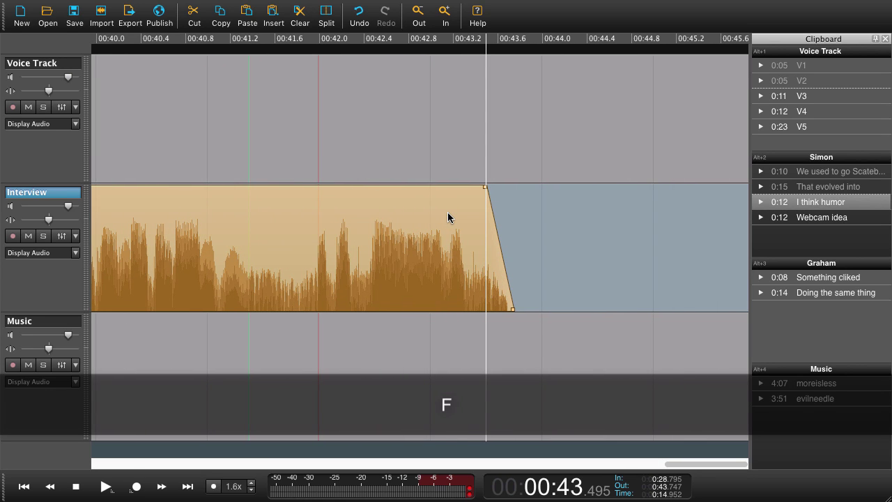
Step: Insert narration V3 on the Voice Track at the 43.5 s playhead
{"action": "key", "text": "Up"}
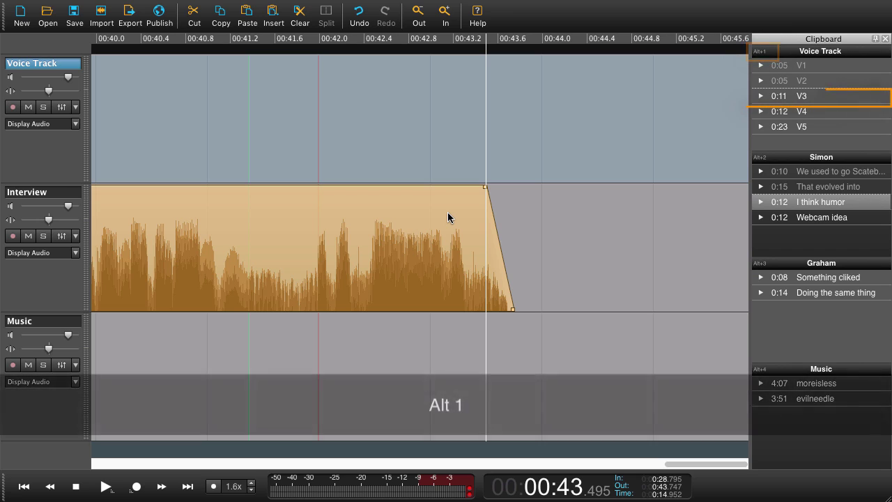
{"action": "key", "text": "Return"}
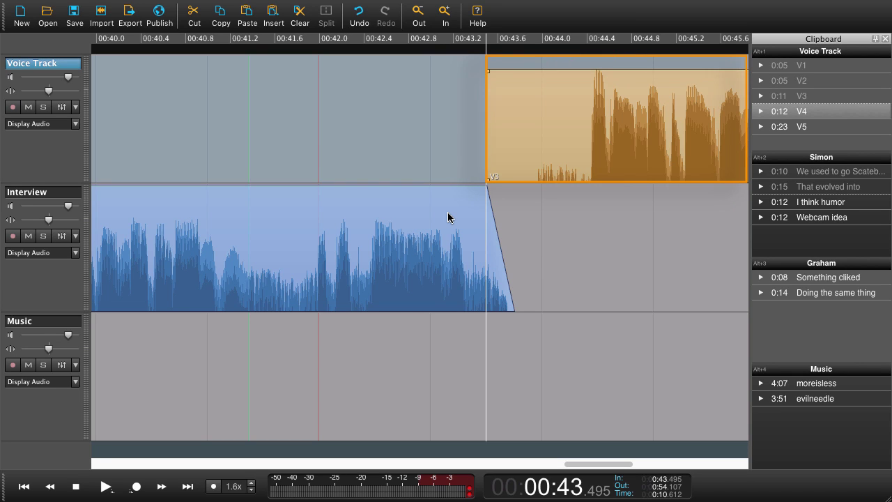
Step: Nudge V3 earlier to about 42.6 s, fade it in up to 43.5 s, and jump to its end
{"action": "key", "text": "super+Left"}
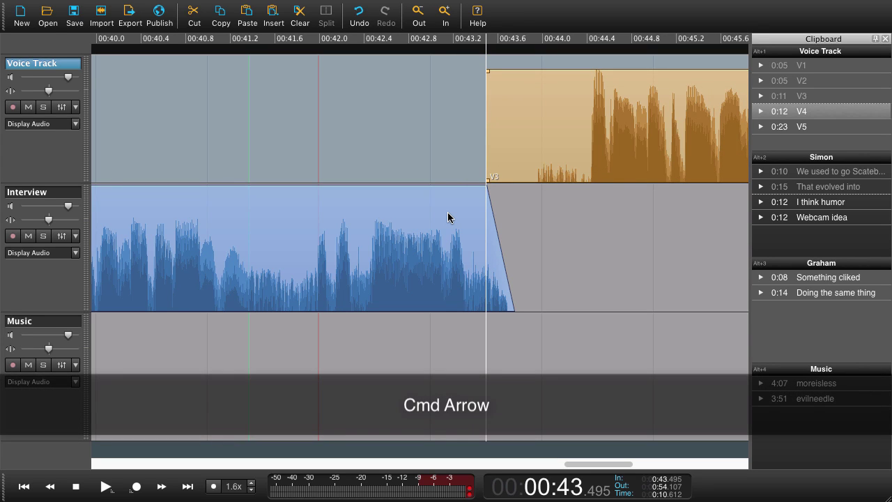
{"action": "key", "text": "super+Left"}
{"action": "key", "text": "super+Left"}
{"action": "key", "text": "super+Left"}
{"action": "key", "text": "super+Left"}
{"action": "key", "text": "super+Left"}
{"action": "key", "text": "super+Left"}
{"action": "key", "text": "super+Left"}
{"action": "key", "text": "super+Left"}
{"action": "key", "text": "super+Left"}
{"action": "key", "text": "super+Left"}
{"action": "key", "text": "super+Left"}
{"action": "key", "text": "super+Left"}
{"action": "key", "text": "super+Left"}
{"action": "key", "text": "super+Left"}
{"action": "key", "text": "super+Left"}
{"action": "key", "text": "super+Left"}
{"action": "key", "text": "super+Left"}
{"action": "key", "text": "super+Left"}
{"action": "key", "text": "super+Left"}
{"action": "key", "text": "super+Left"}
{"action": "key", "text": "super+Left"}
{"action": "key", "text": "super+Left"}
{"action": "key", "text": "super+Left"}
{"action": "key", "text": "super+Left"}
{"action": "key", "text": "super+Left"}
{"action": "key", "text": "super+Left"}
{"action": "key", "text": "super+Left"}
{"action": "key", "text": "super+Left"}
{"action": "key", "text": "super+Left"}
{"action": "key", "text": "super+Left"}
{"action": "key", "text": "super+Left"}
{"action": "key", "text": "super+Left"}
{"action": "key", "text": "super+Left"}
{"action": "key", "text": "super+Left"}
{"action": "key", "text": "super+Left"}
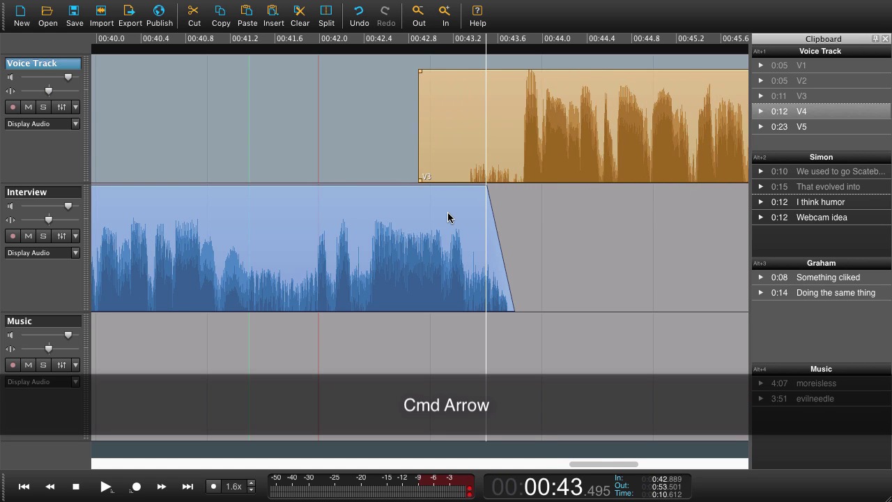
{"action": "key", "text": "super+Left"}
{"action": "key", "text": "super+Left"}
{"action": "key", "text": "super+Left"}
{"action": "key", "text": "super+Left"}
{"action": "key", "text": "super+Left"}
{"action": "key", "text": "super+Left"}
{"action": "key", "text": "super+Left"}
{"action": "key", "text": "super+Left"}
{"action": "key", "text": "super+Left"}
{"action": "key", "text": "super+Left"}
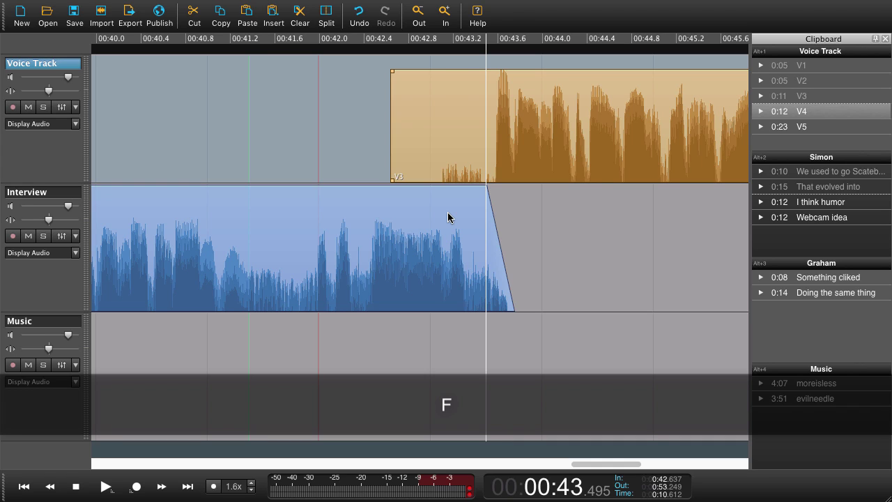
{"action": "key", "text": "f"}
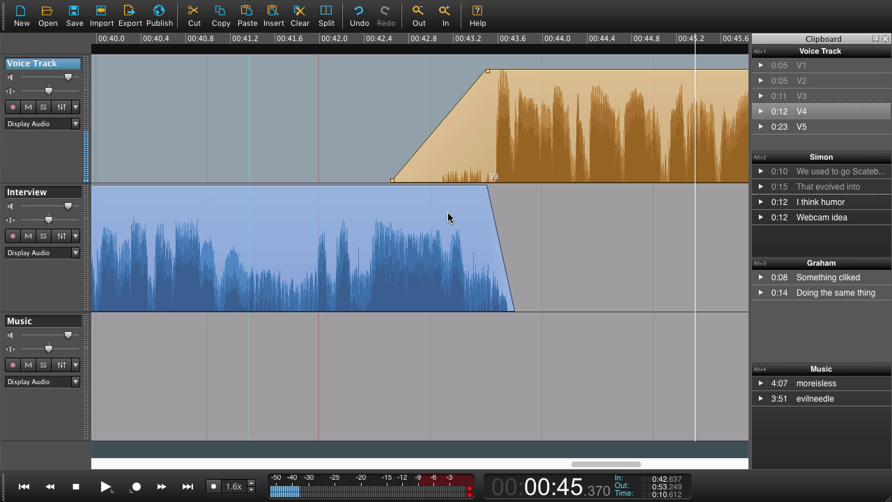
{"action": "key", "text": "shift+Right"}
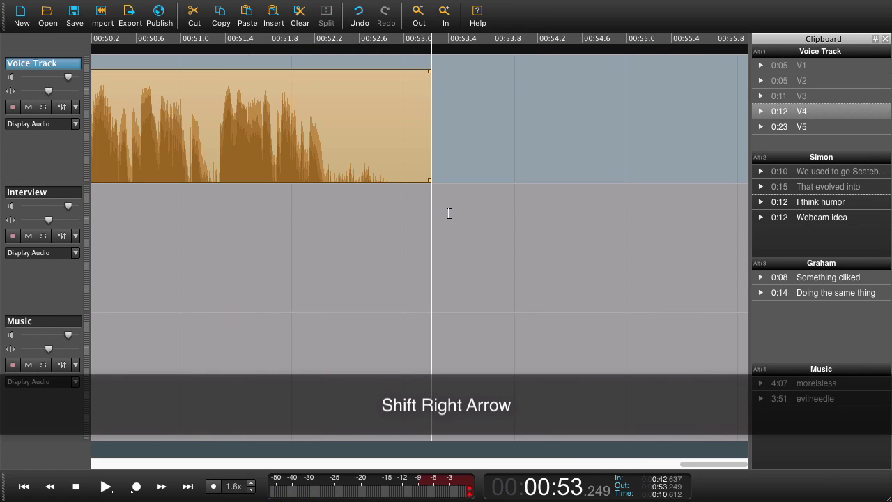
Step: Find the 52.693 s entry point at V3's ending and move to the Interview track
{"action": "key", "text": "j"}
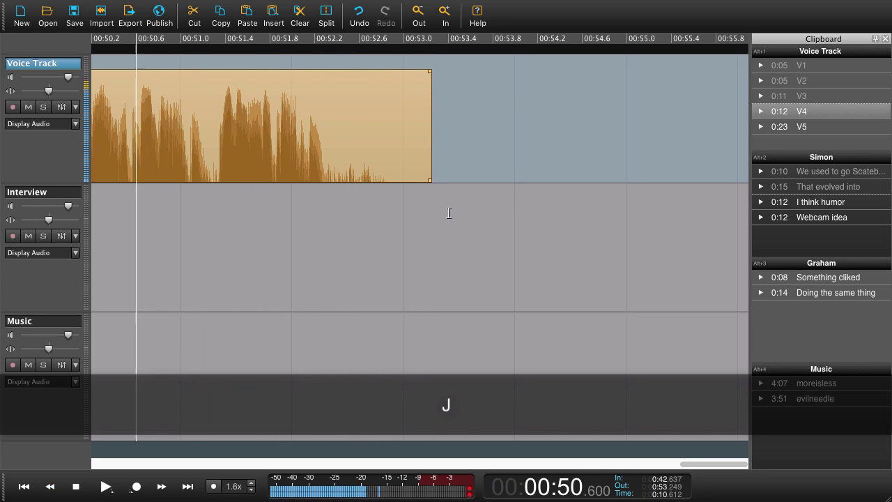
{"action": "key", "text": "space"}
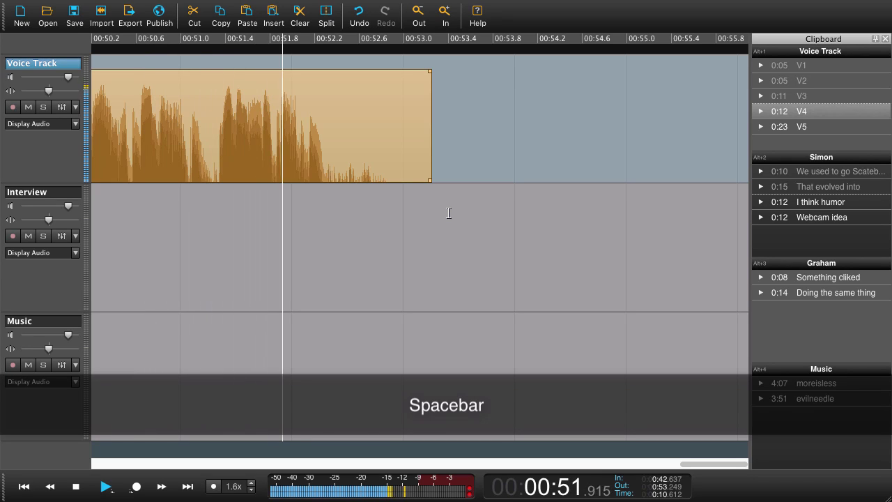
{"action": "key", "text": "space"}
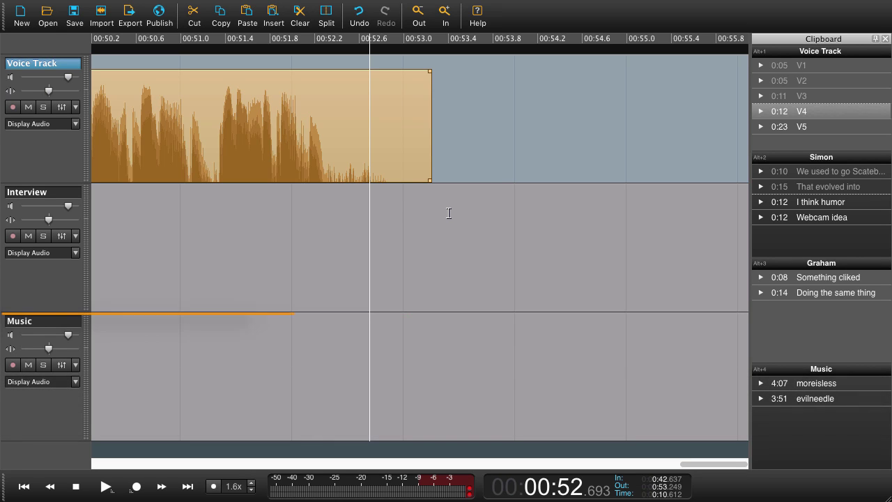
{"action": "key", "text": "Down"}
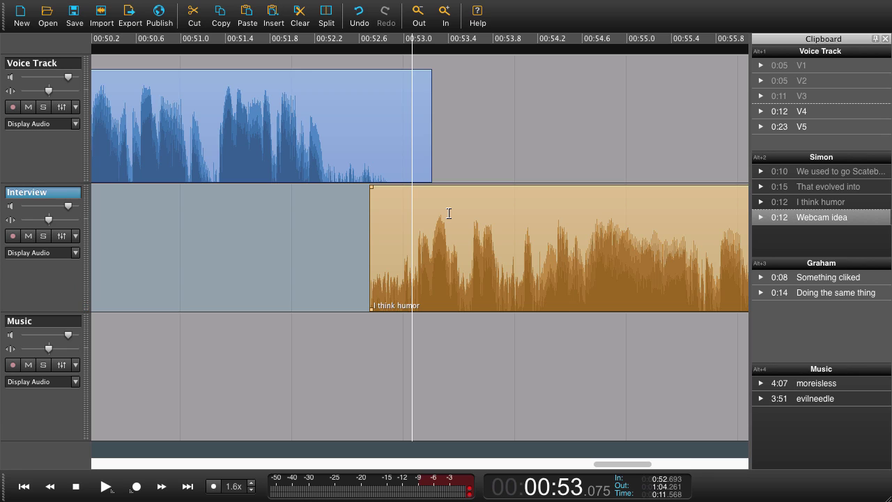
Step: Fade in 'I think humor' and nudge it earlier to about 00:52.46, checking the transition by ear
{"action": "key", "text": "f"}
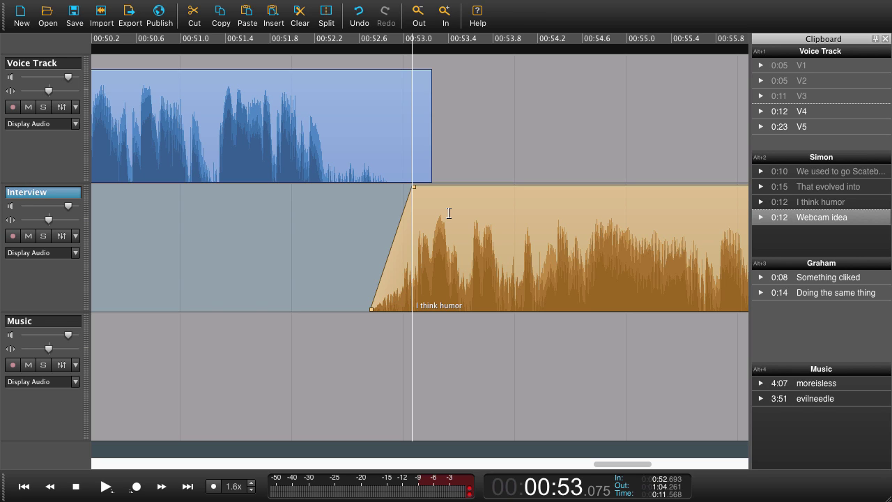
{"action": "key", "text": "space"}
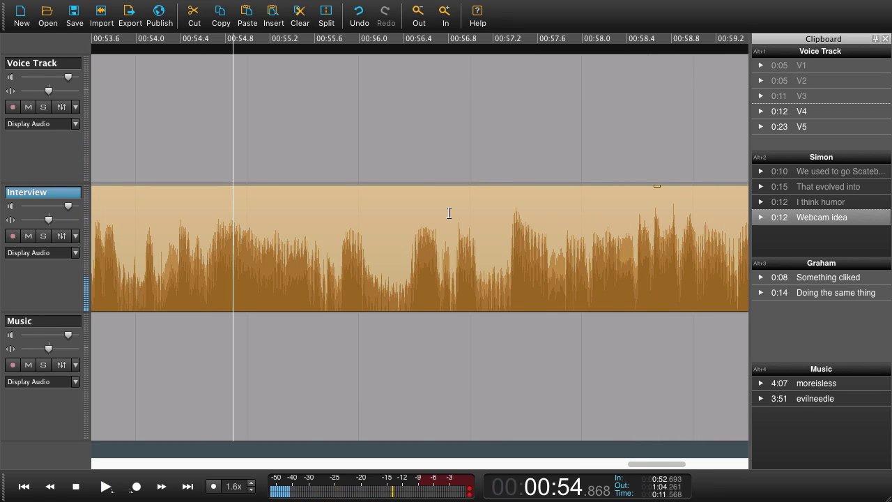
{"action": "key", "text": "super+Left"}
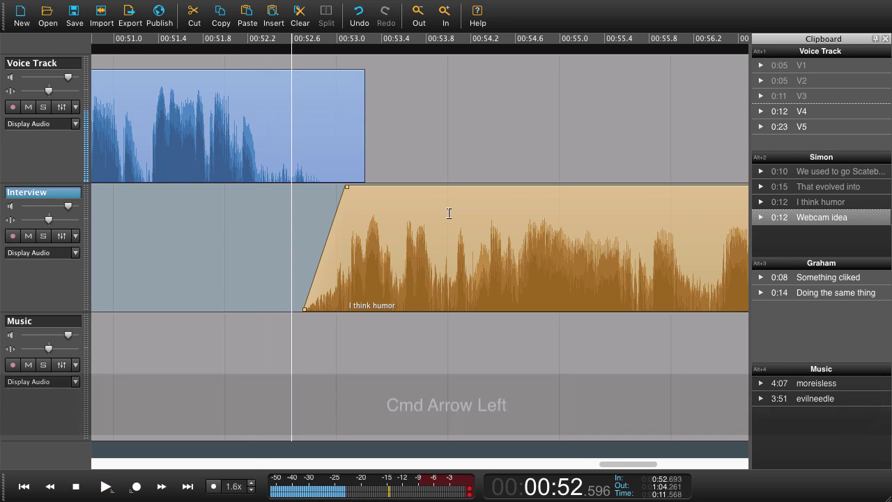
{"action": "key", "text": "super+Left"}
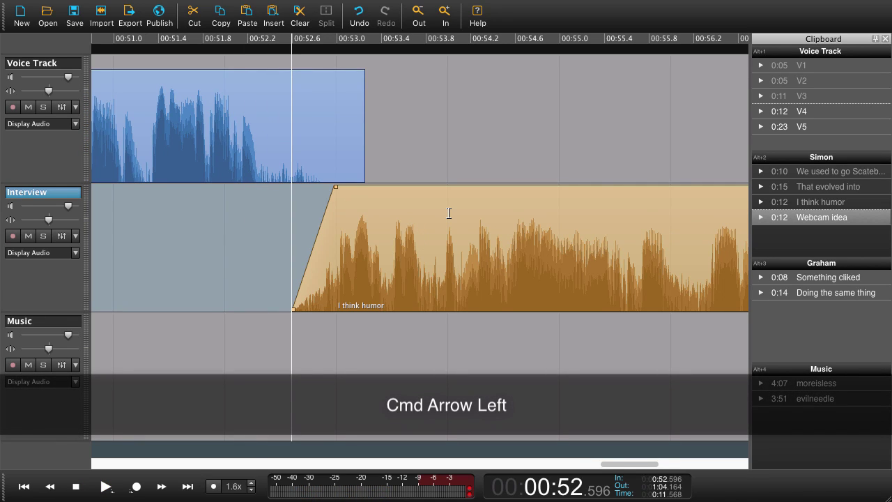
{"action": "key", "text": "super+Left"}
{"action": "key", "text": "super+Left"}
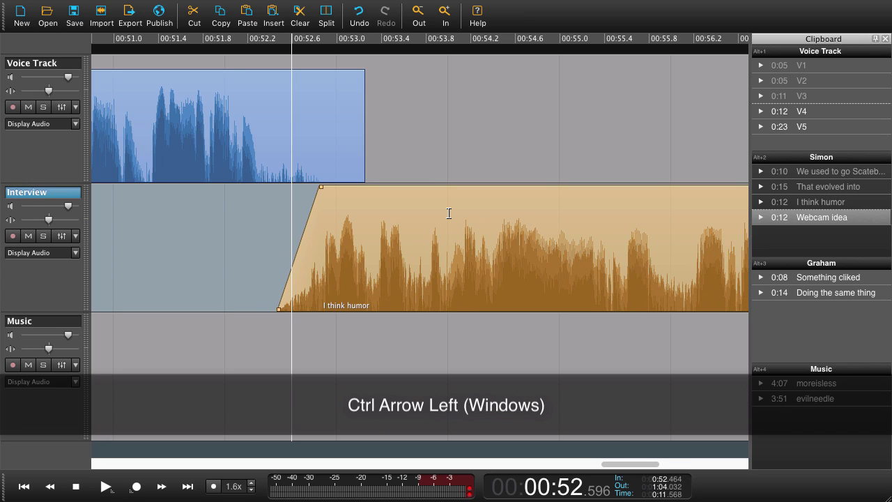
{"action": "key", "text": "p"}
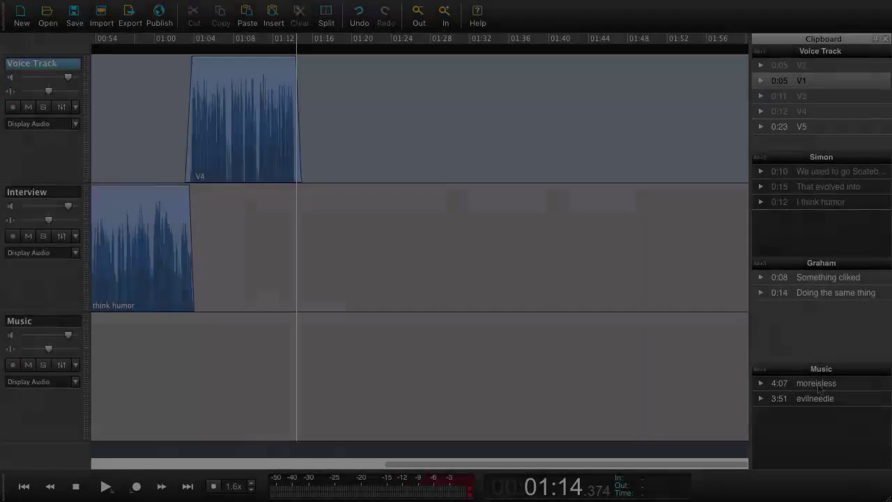
{"action": "left_click_drag", "start_coordinate": [820, 388], "coordinate": [296, 368]}
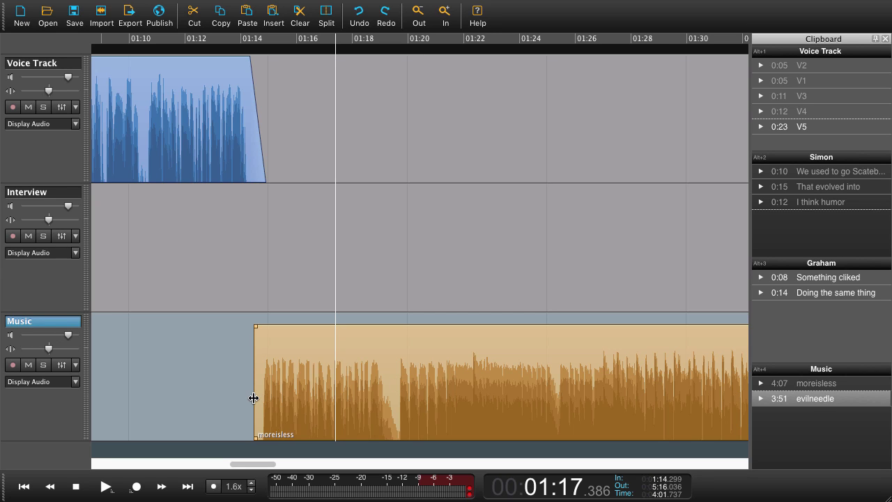
{"action": "left_click_drag", "start_coordinate": [254, 398], "coordinate": [398, 426]}
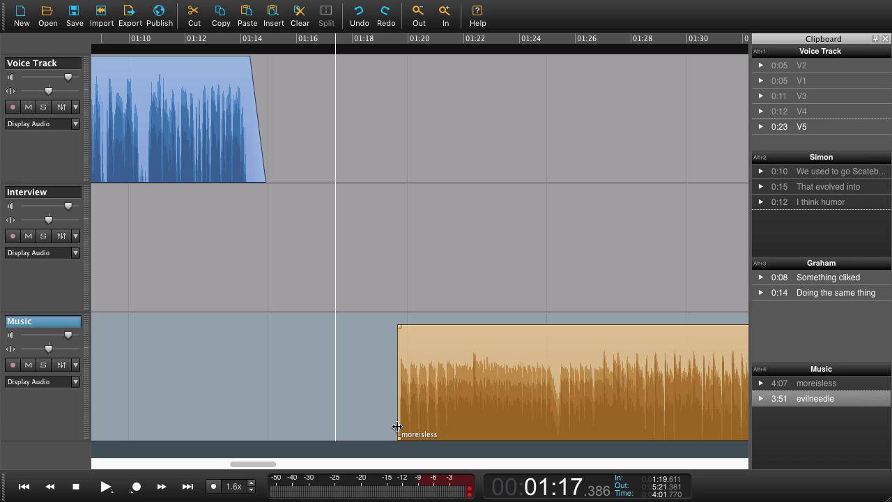
{"action": "left_click", "coordinate": [400, 298]}
{"action": "key", "text": "space"}
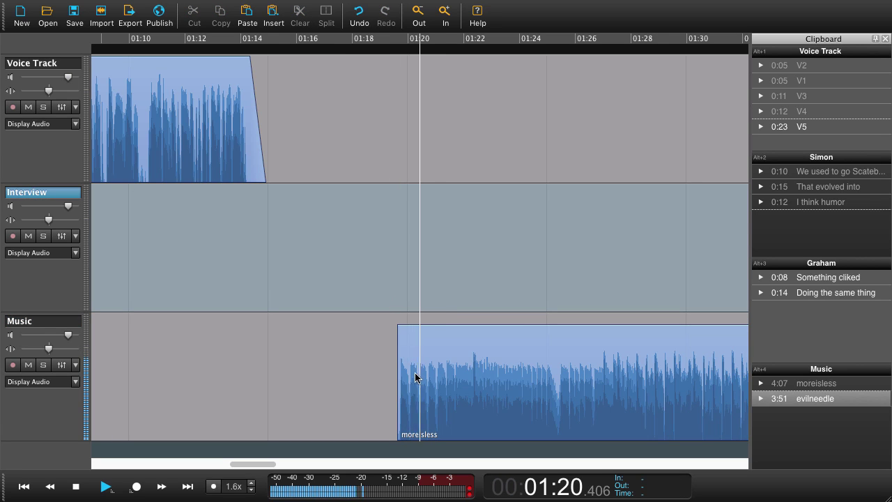
{"action": "key", "text": "space"}
{"action": "left_click_drag", "start_coordinate": [478, 396], "coordinate": [337, 392]}
{"action": "left_click", "coordinate": [301, 349]}
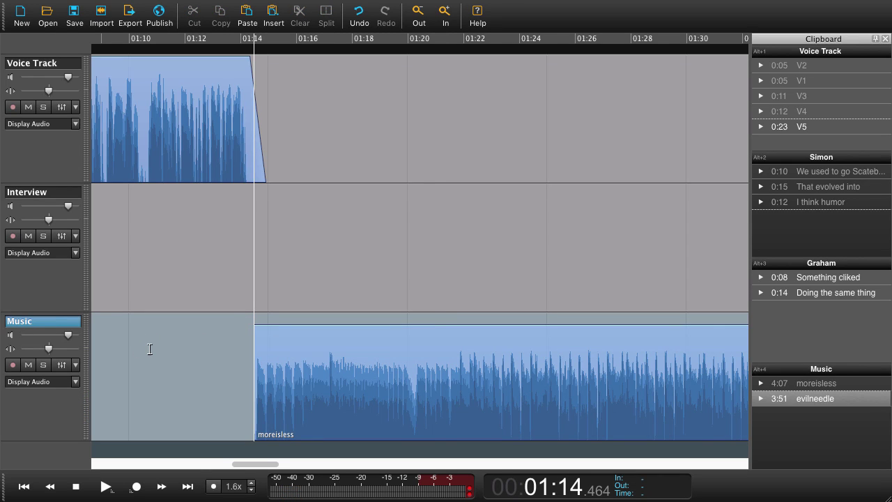
{"action": "key", "text": "space"}
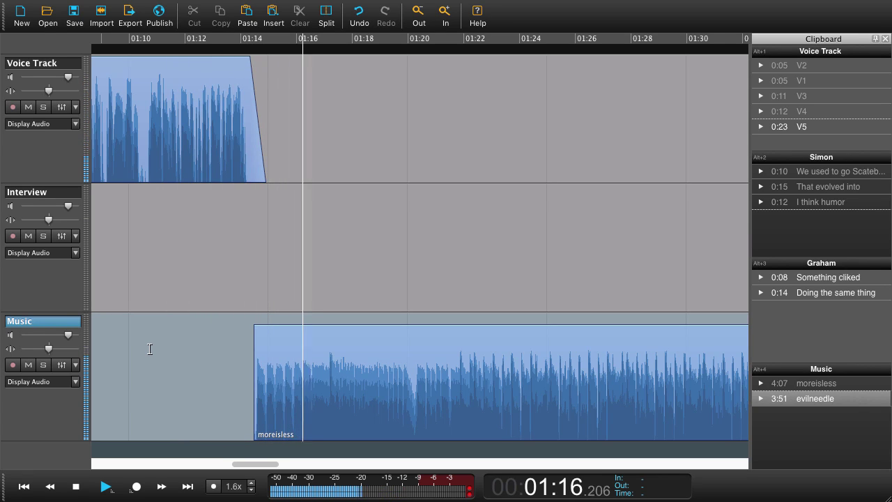
{"action": "scroll", "coordinate": [301, 301], "scroll_direction": "down", "scroll_amount": 2}
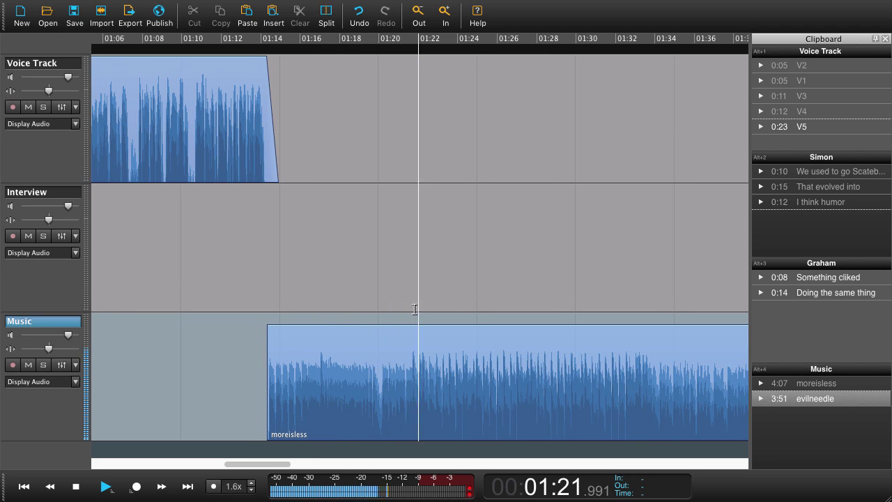
{"action": "key", "text": "space"}
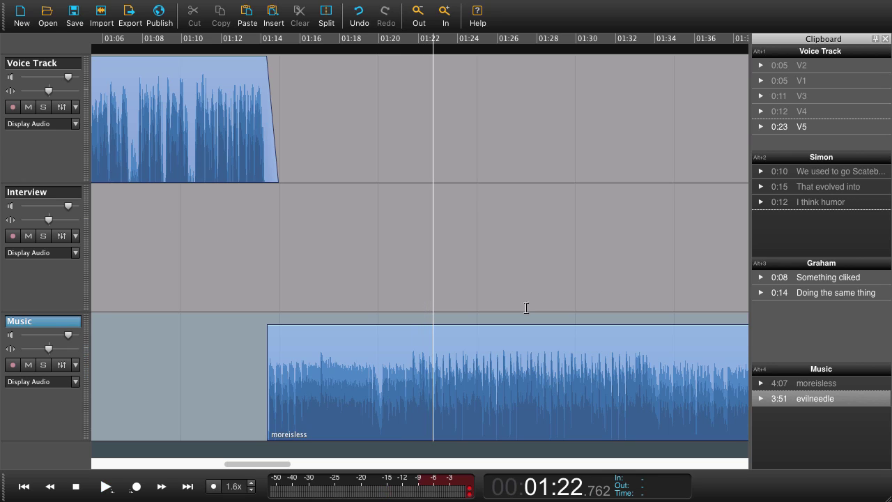
Step: Place the 'Something cliked' clip on the Interview track at the playhead, about 01:21
{"action": "left_click", "coordinate": [815, 279]}
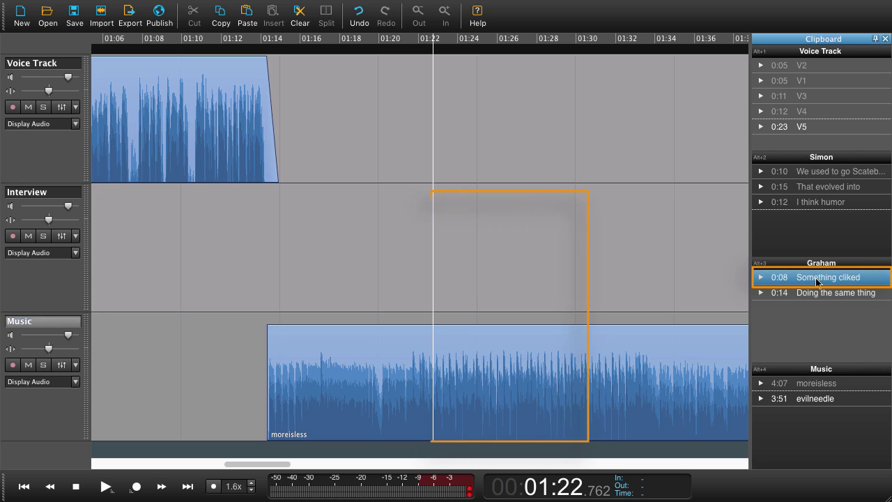
{"action": "left_click_drag", "start_coordinate": [817, 280], "coordinate": [432, 251]}
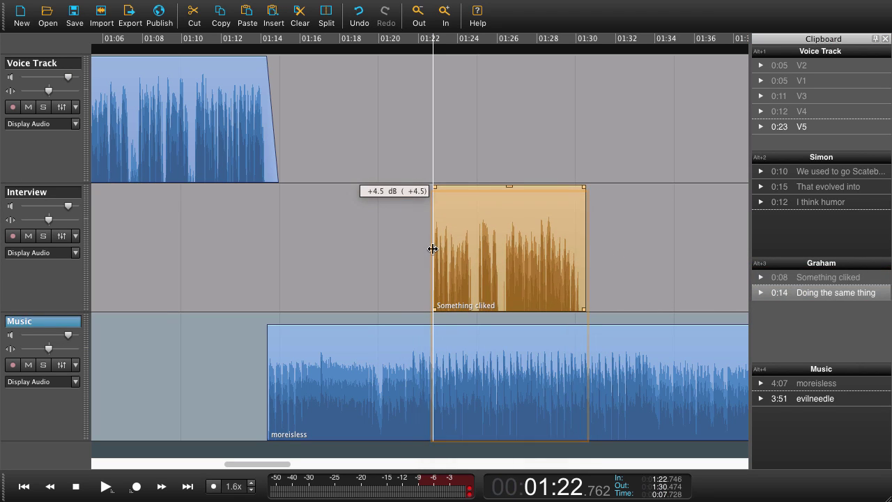
{"action": "left_click", "coordinate": [433, 437]}
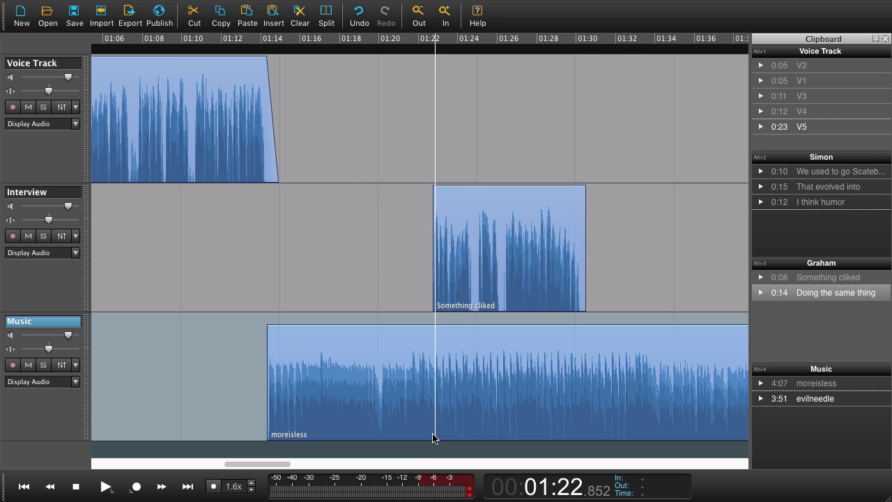
Step: Duck the moreisless music to about -12.6 dB across the clip's span and play back to check
{"action": "left_click_drag", "start_coordinate": [430, 437], "coordinate": [585, 423]}
{"action": "left_click_drag", "start_coordinate": [501, 325], "coordinate": [504, 366]}
{"action": "left_click", "coordinate": [391, 275]}
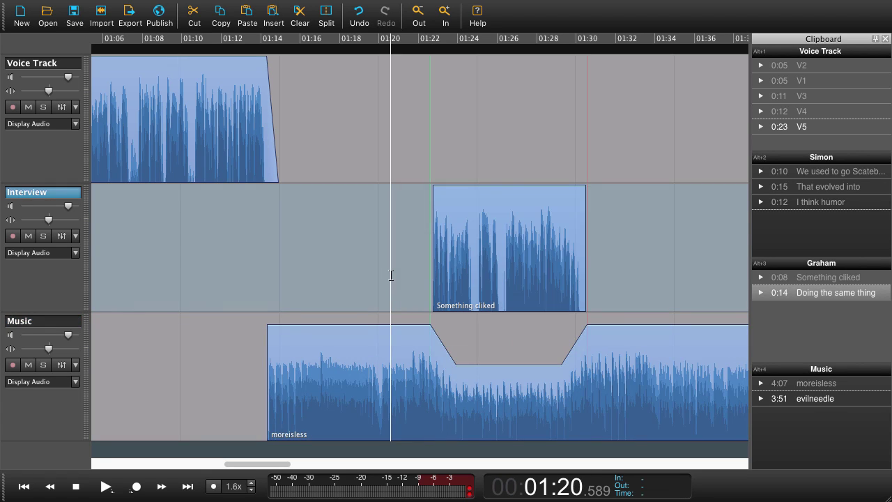
{"action": "left_click", "coordinate": [344, 288]}
{"action": "key", "text": "space"}
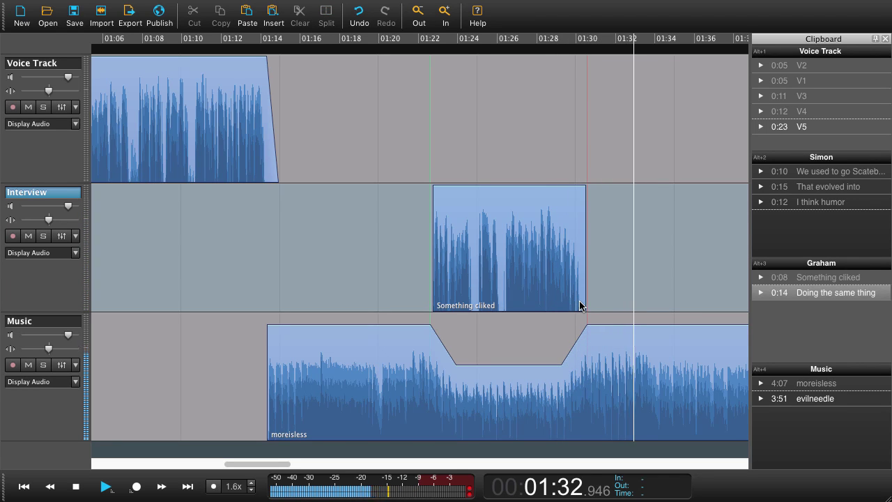
Step: Move the 'Something cliked' clip a few seconds later on the Interview track
{"action": "key", "text": "space"}
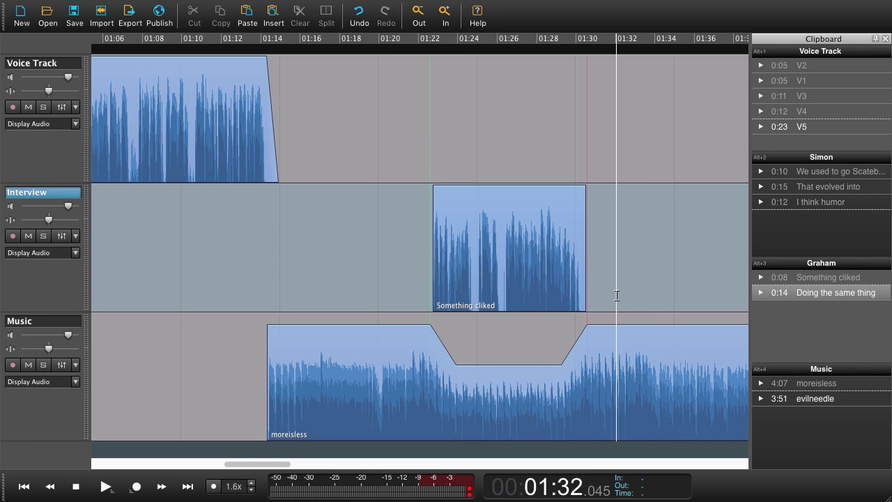
{"action": "key", "text": "space"}
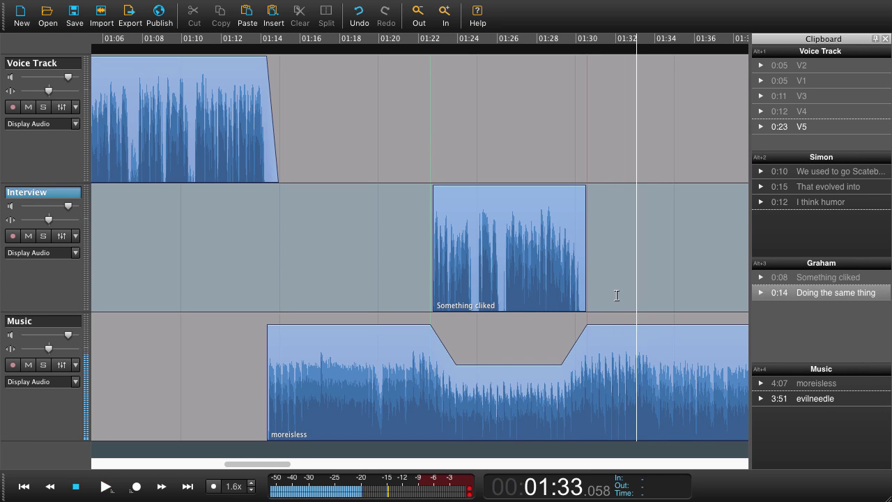
{"action": "left_click_drag", "start_coordinate": [492, 280], "coordinate": [558, 275]}
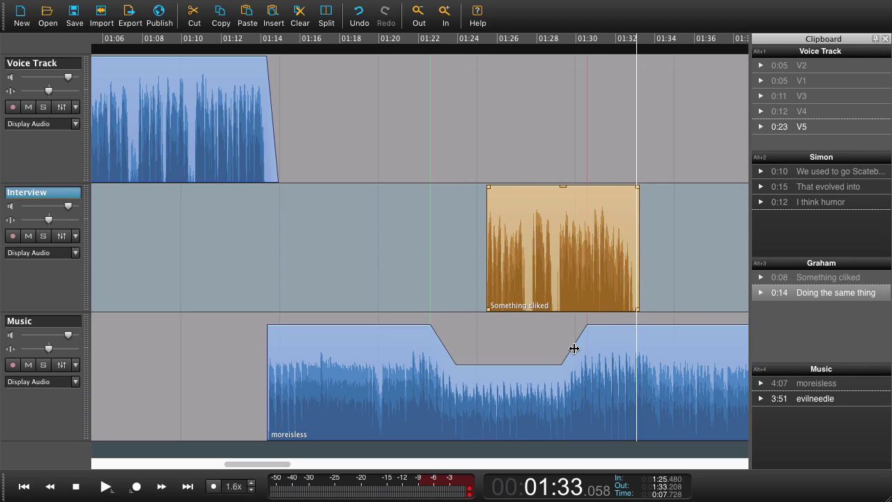
Step: Shift both music dip ramps later to match the clip, raise the dip slightly, and play to check
{"action": "left_click_drag", "start_coordinate": [573, 348], "coordinate": [624, 348]}
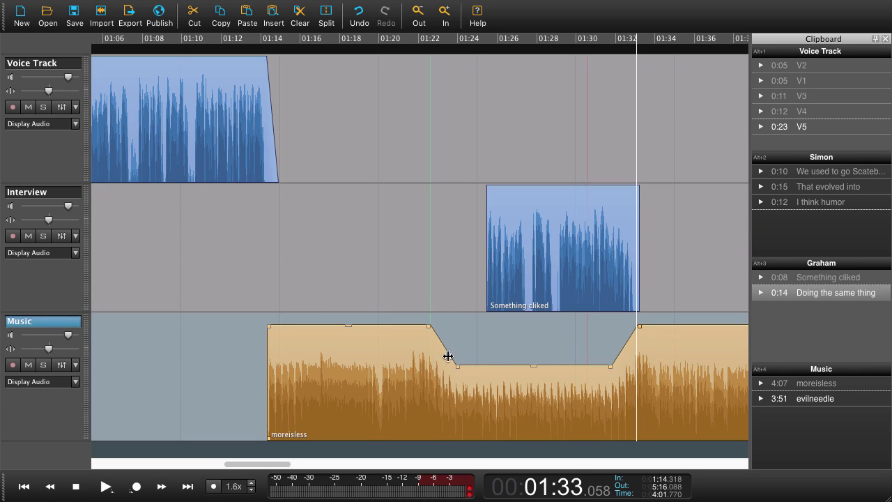
{"action": "left_click_drag", "start_coordinate": [449, 355], "coordinate": [486, 355]}
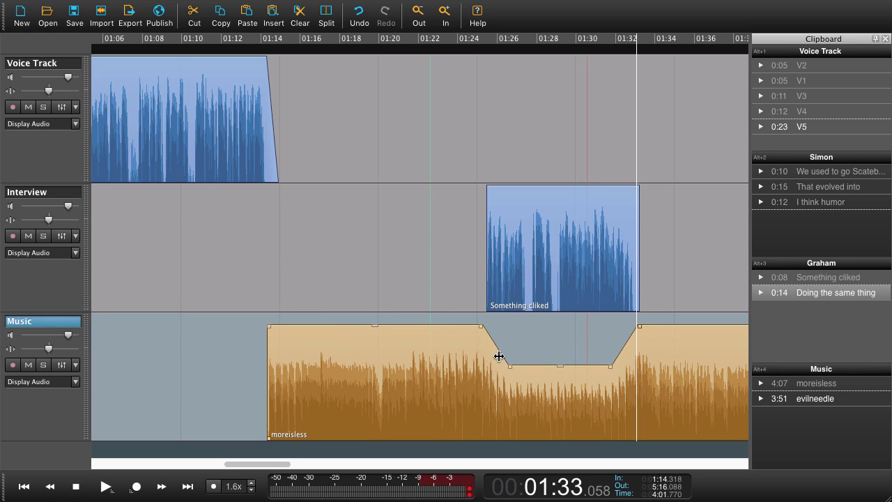
{"action": "left_click_drag", "start_coordinate": [591, 363], "coordinate": [590, 360]}
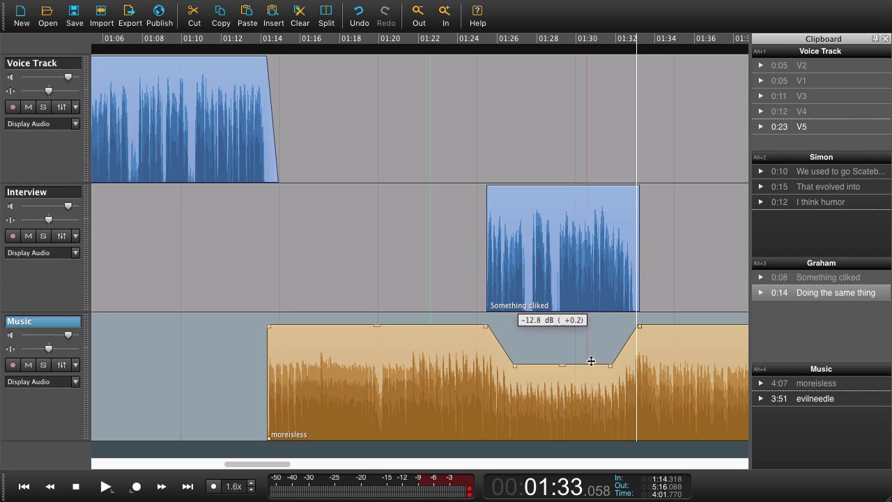
{"action": "left_click", "coordinate": [421, 279]}
{"action": "key", "text": "space"}
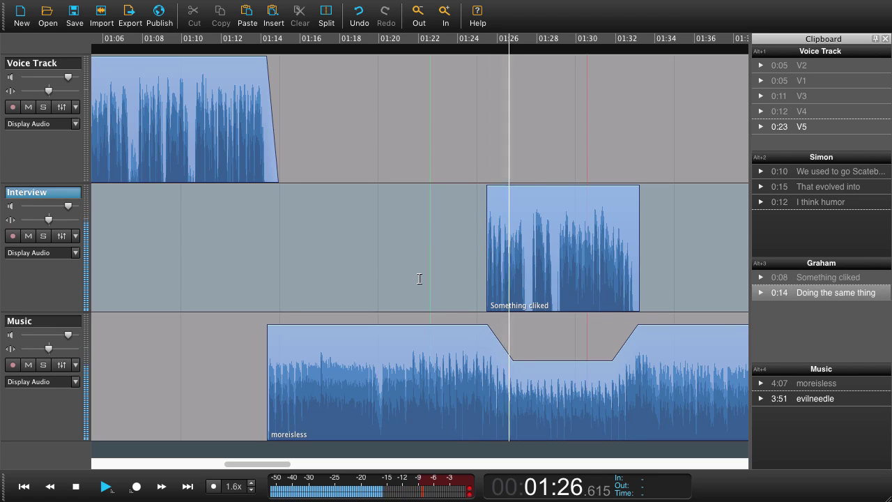
{"action": "left_click", "coordinate": [491, 336]}
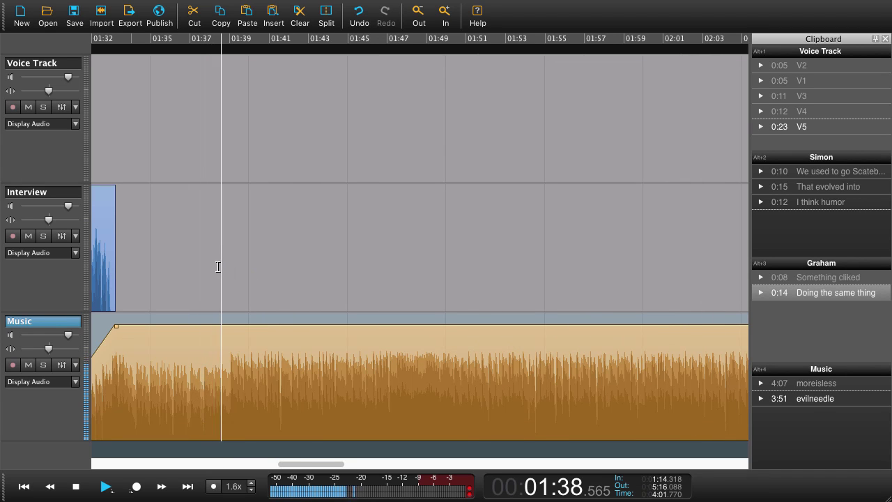
Step: Place narration clip V5 on the Voice Track after the music intro
{"action": "key", "text": "space"}
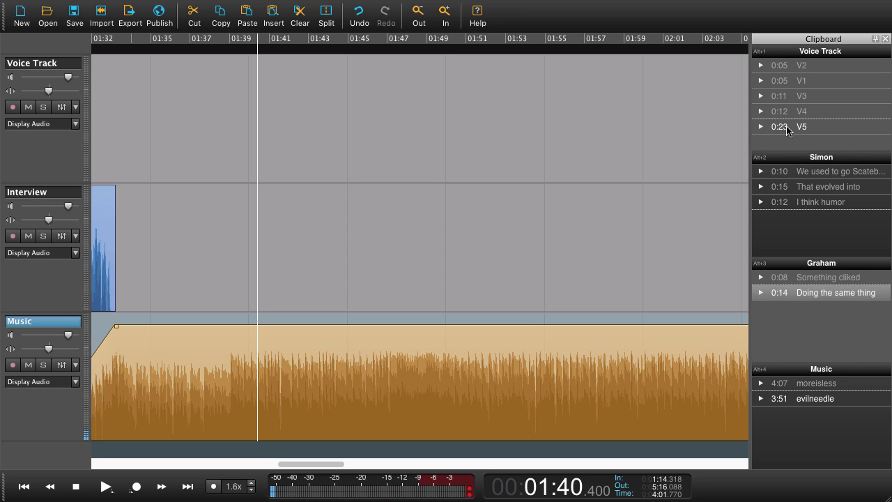
{"action": "left_click_drag", "start_coordinate": [787, 131], "coordinate": [248, 118]}
{"action": "left_click", "coordinate": [232, 416]}
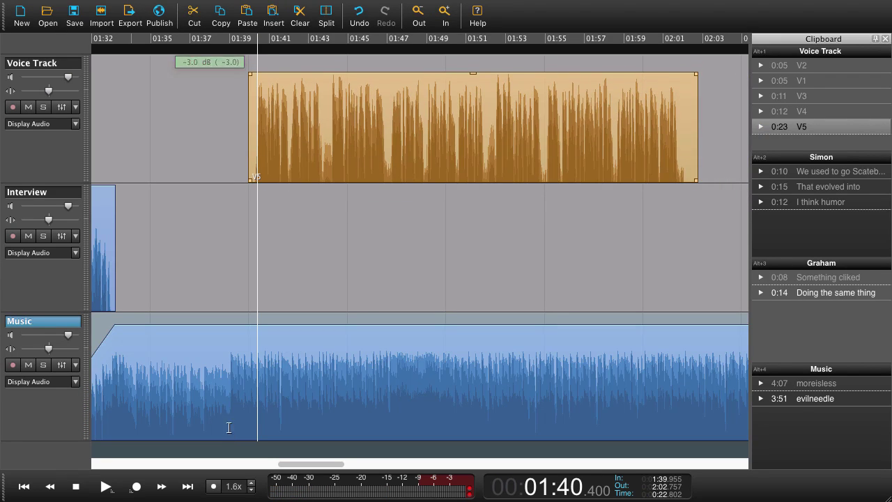
Step: Duck the moreisless music to about -18.4 dB where V5 begins and play it back
{"action": "left_click_drag", "start_coordinate": [228, 427], "coordinate": [255, 424]}
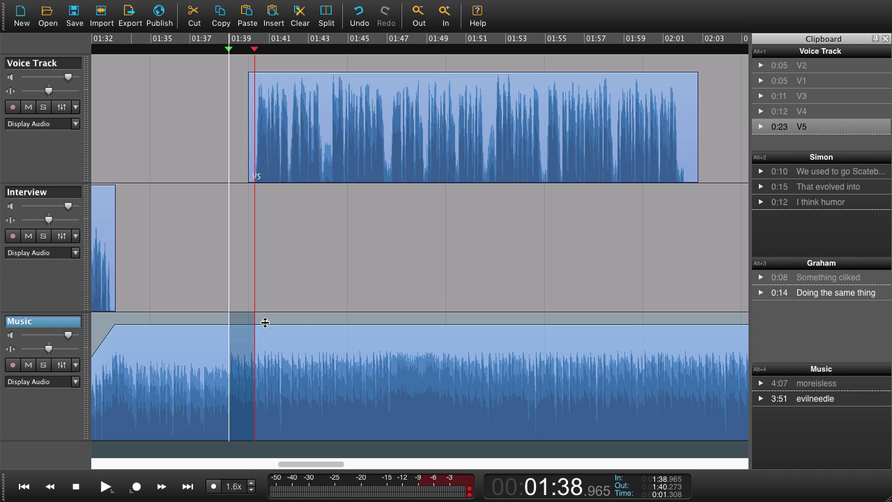
{"action": "left_click_drag", "start_coordinate": [264, 322], "coordinate": [275, 381]}
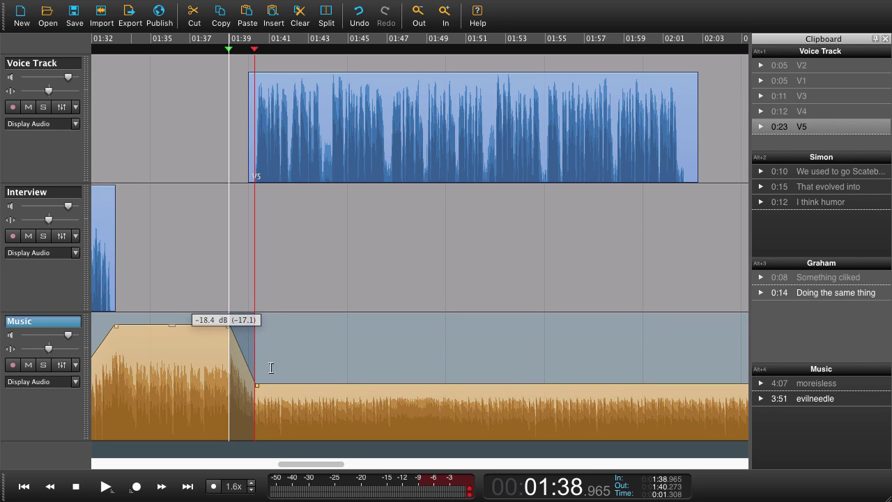
{"action": "left_click", "coordinate": [219, 167]}
{"action": "key", "text": "space"}
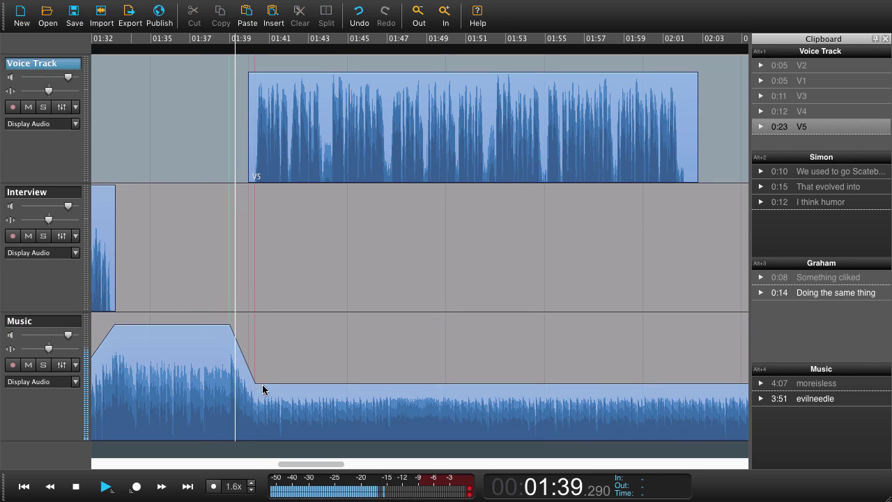
Step: Nudge V5 slightly earlier to about 01:39.7 and replay its start
{"action": "left_click", "coordinate": [297, 136]}
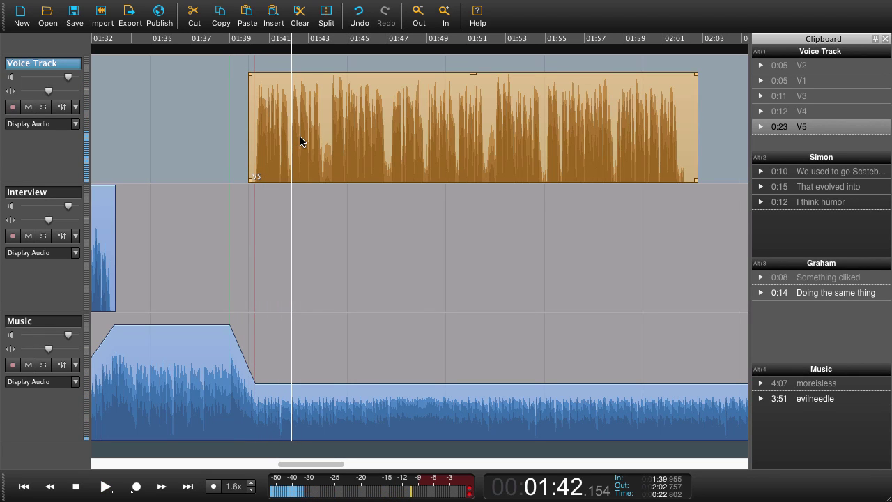
{"action": "left_click_drag", "start_coordinate": [300, 137], "coordinate": [296, 137]}
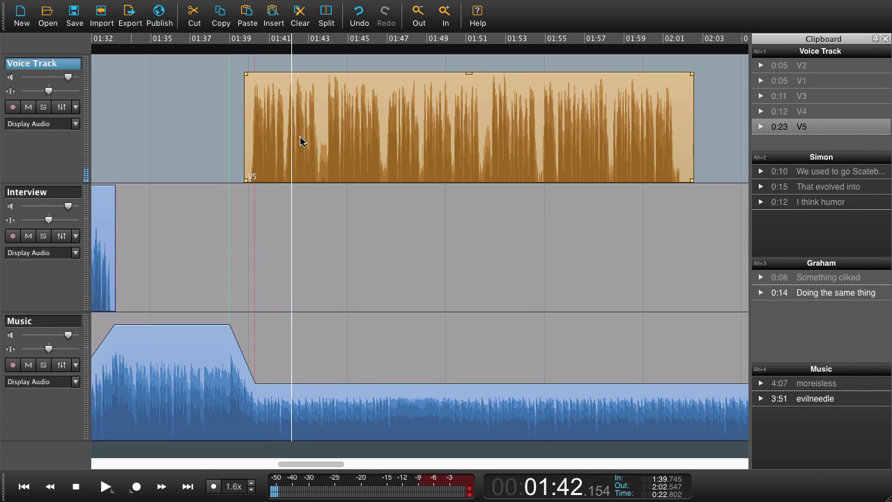
{"action": "left_click", "coordinate": [207, 153]}
{"action": "key", "text": "space"}
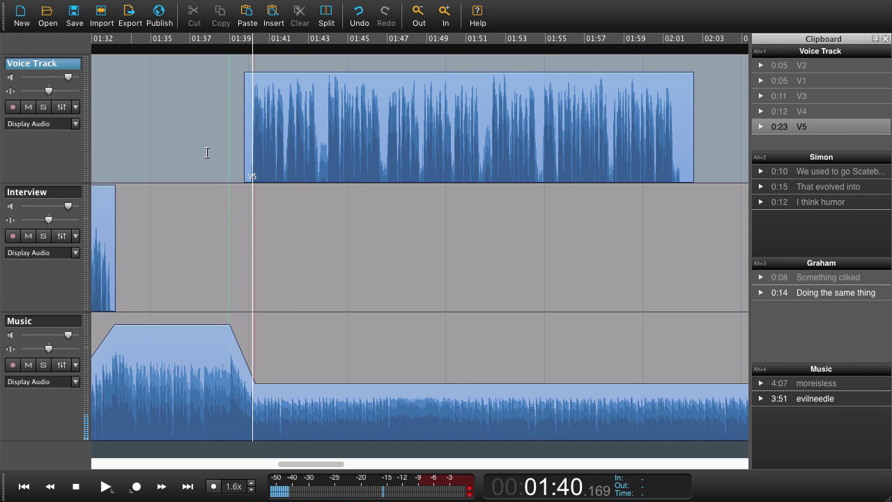
{"action": "left_click", "coordinate": [324, 140]}
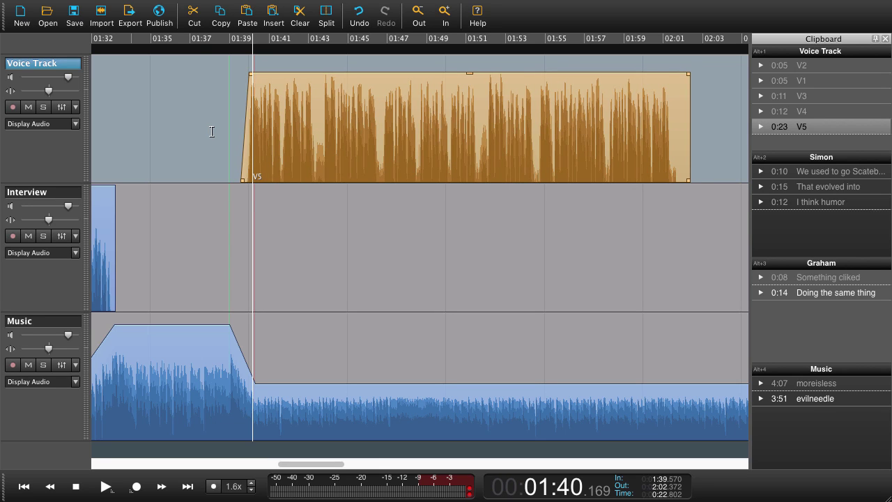
{"action": "key", "text": "space"}
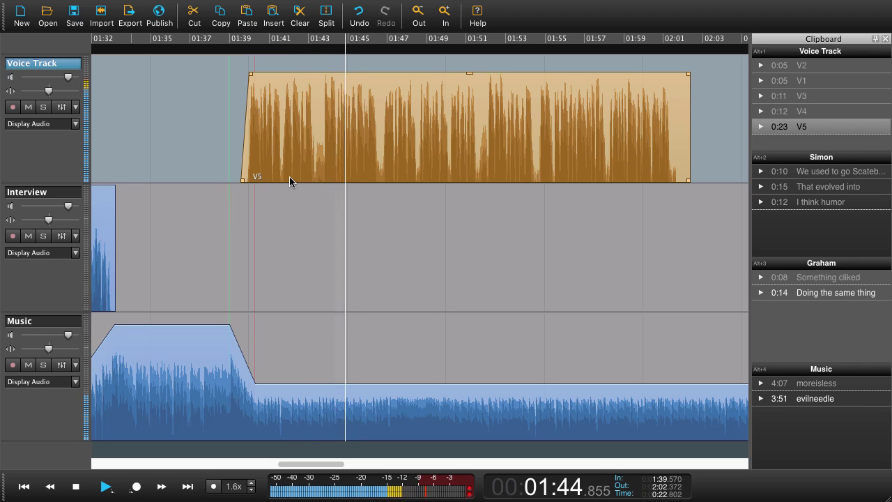
{"action": "scroll", "coordinate": [289, 176], "scroll_direction": "down", "scroll_amount": 2}
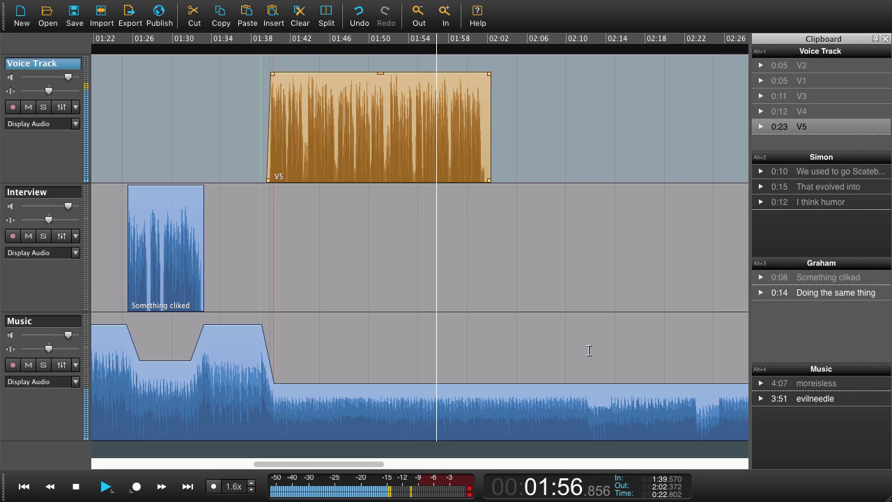
{"action": "key", "text": "space"}
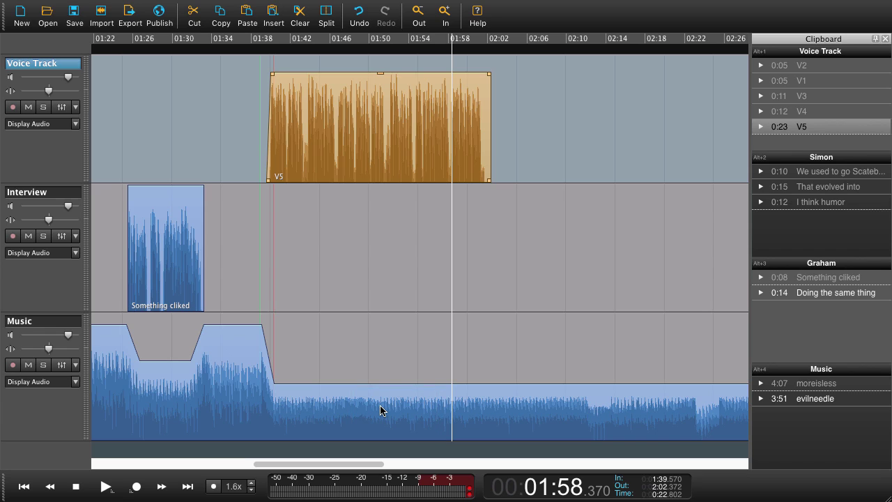
{"action": "left_click", "coordinate": [351, 362]}
{"action": "key", "text": "space"}
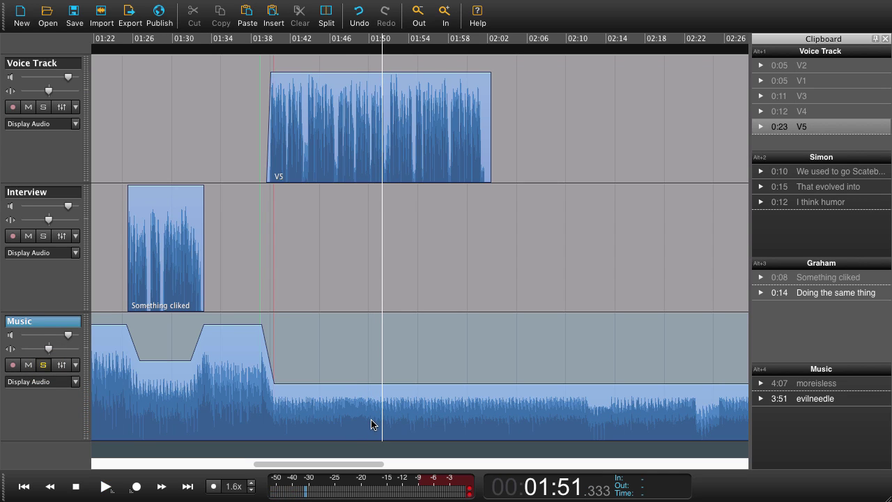
Step: Cut moreisless at about 01:51, delete the remainder, and add a long fade-out beneath V5
{"action": "left_click", "coordinate": [325, 19]}
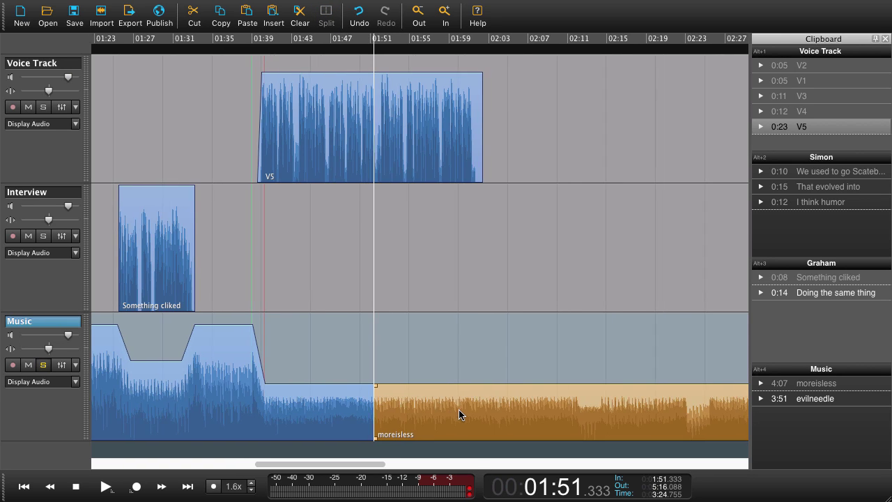
{"action": "key", "text": "Delete"}
{"action": "left_click", "coordinate": [470, 390]}
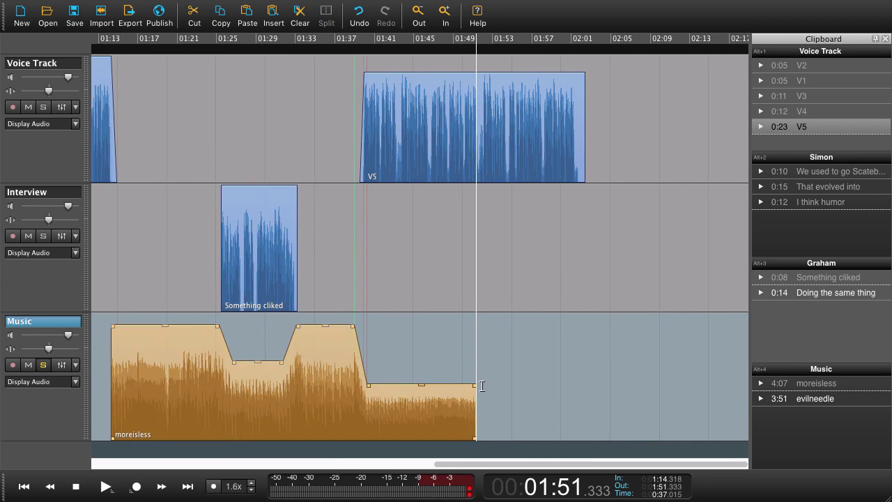
{"action": "left_click_drag", "start_coordinate": [460, 392], "coordinate": [395, 398]}
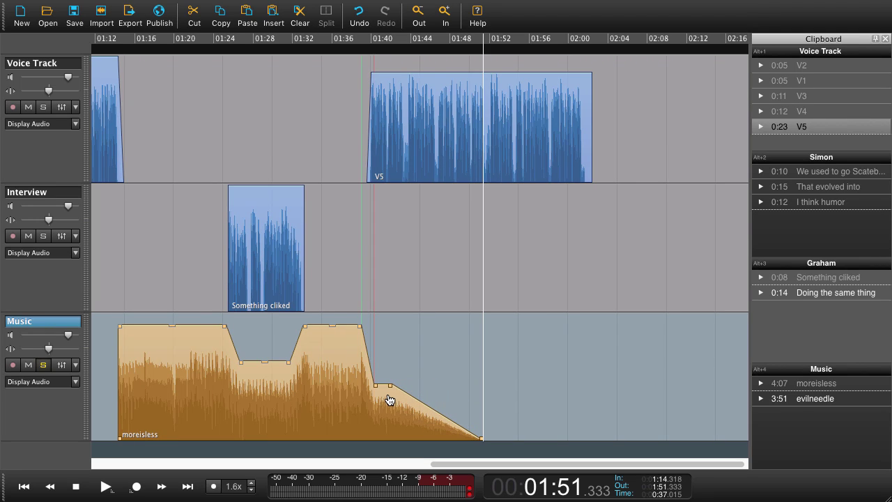
{"action": "left_click", "coordinate": [363, 305]}
{"action": "key", "text": "space"}
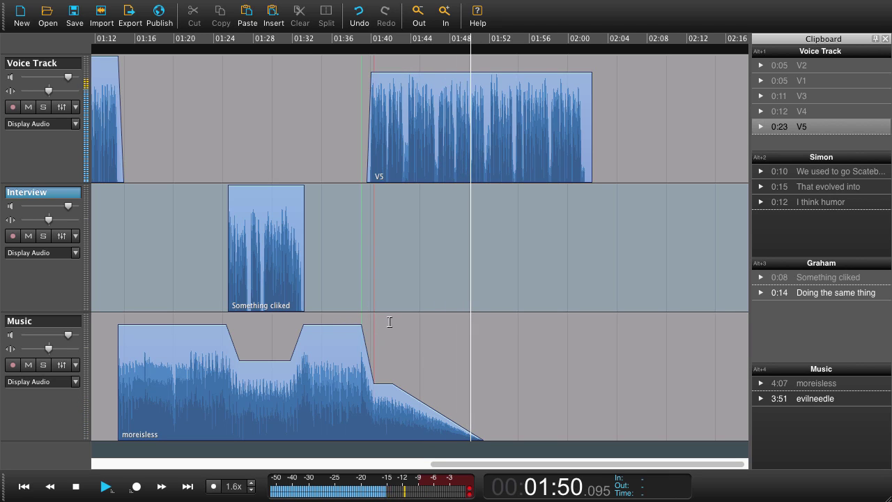
Step: Place 'Doing the same thing' at 02:01 on Interview and a second moreisless at 02:15 on Music
{"action": "left_click_drag", "start_coordinate": [835, 292], "coordinate": [578, 244]}
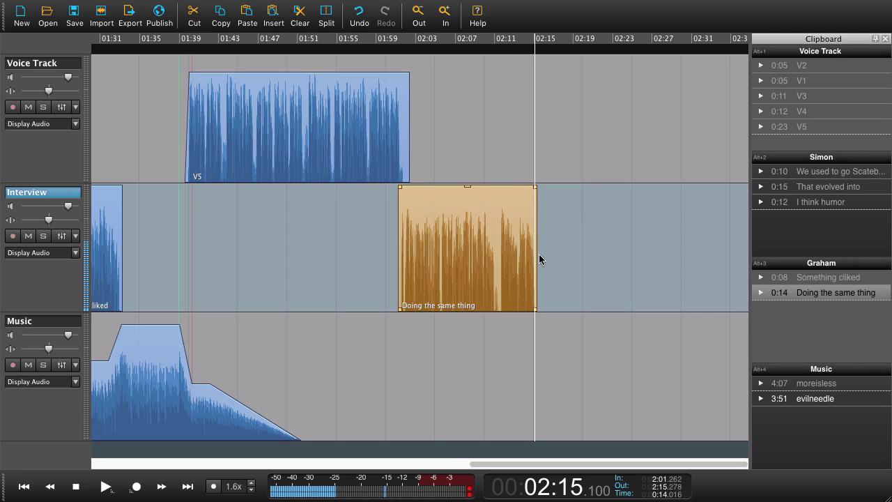
{"action": "key", "text": "super+minus"}
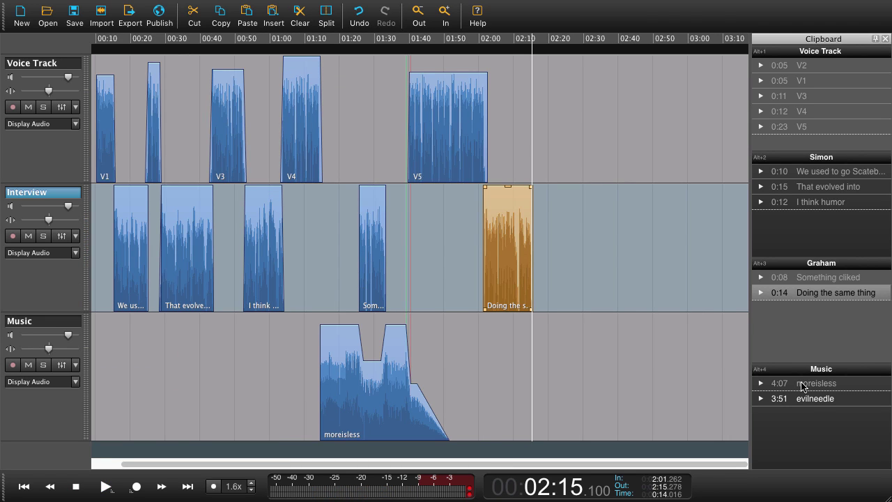
{"action": "left_click_drag", "start_coordinate": [801, 397], "coordinate": [534, 372]}
Step: Split the second moreisless at about 05:21 and cut the earlier piece so the ending starts at 02:16
{"action": "scroll", "coordinate": [530, 368], "scroll_direction": "up", "scroll_amount": 2}
{"action": "left_click", "coordinate": [484, 317]}
{"action": "key", "text": "space"}
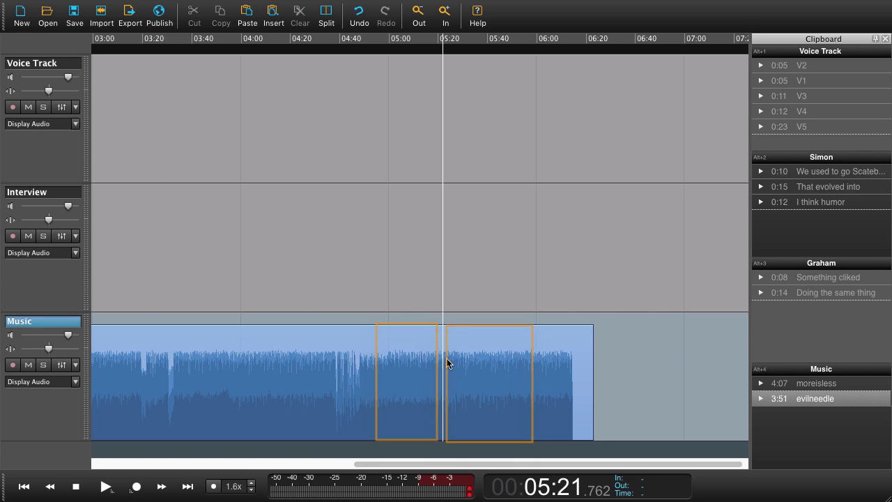
{"action": "scroll", "coordinate": [444, 362], "scroll_direction": "down", "scroll_amount": 1}
{"action": "left_click", "coordinate": [444, 362]}
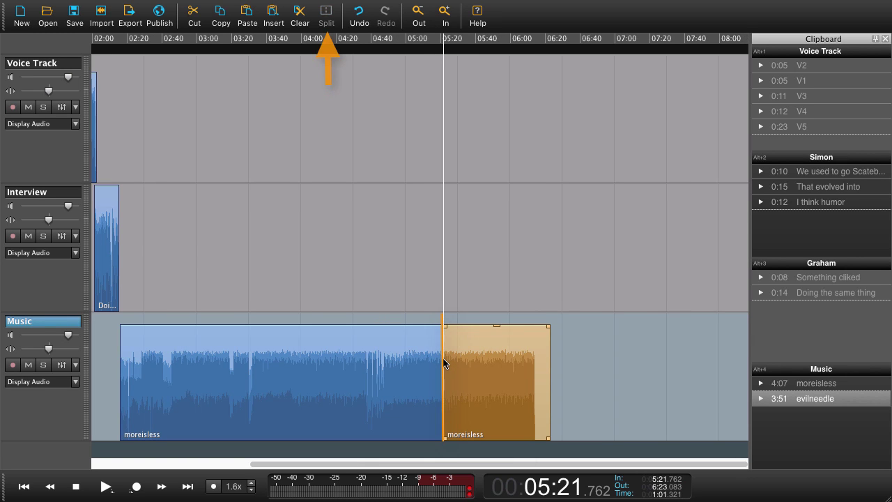
{"action": "scroll", "coordinate": [444, 362], "scroll_direction": "left", "scroll_amount": 2}
{"action": "left_click", "coordinate": [444, 362]}
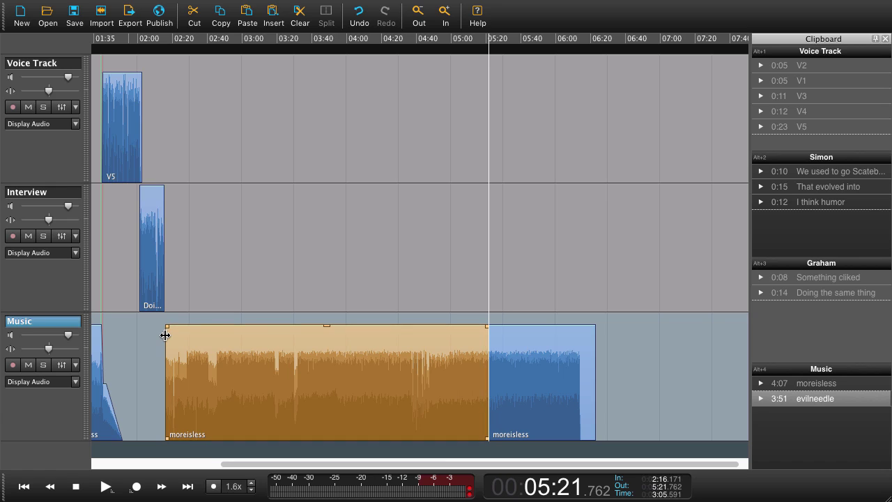
{"action": "left_click", "coordinate": [192, 17]}
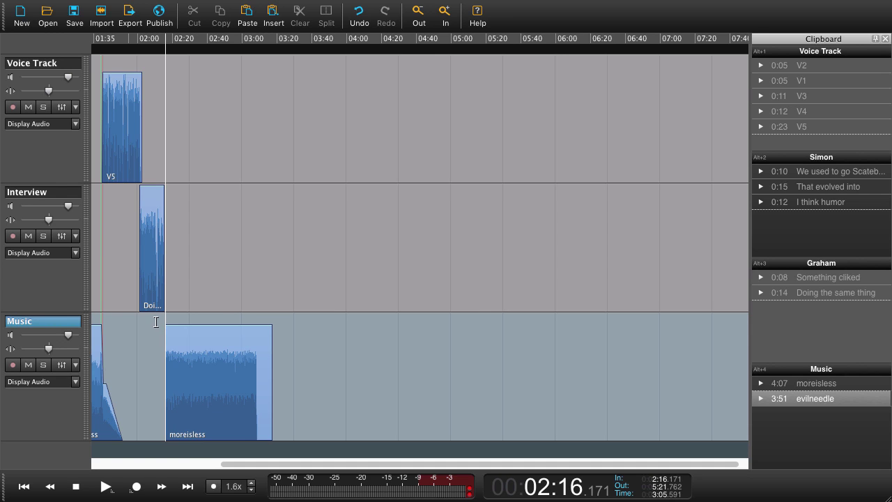
Step: Play from about 02:11 to hear the interview-to-music transition
{"action": "scroll", "coordinate": [248, 355], "scroll_direction": "up", "scroll_amount": 5}
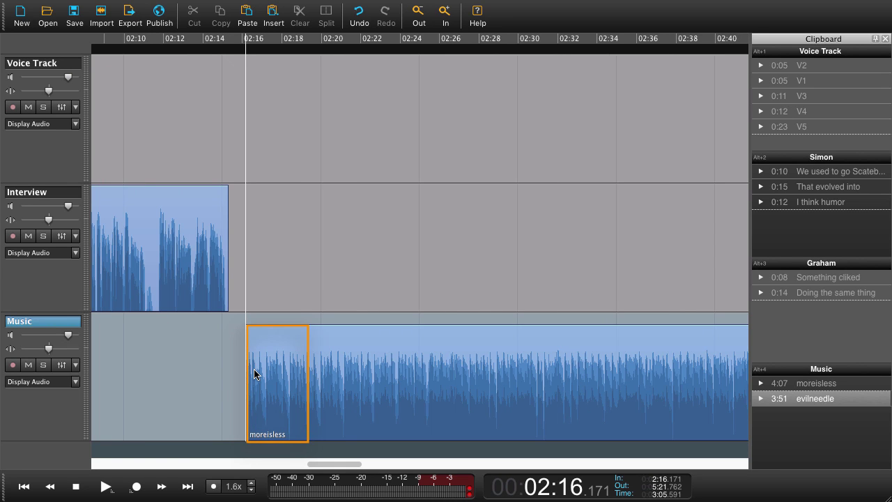
{"action": "left_click", "coordinate": [183, 309]}
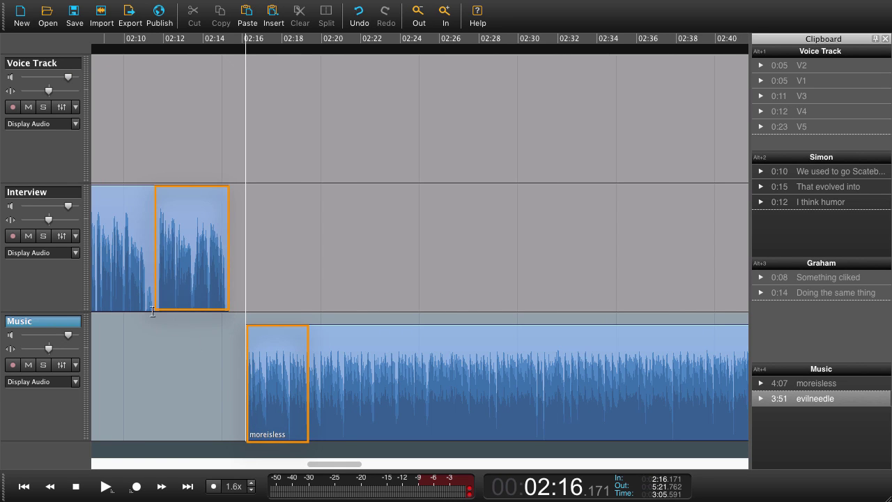
{"action": "left_click", "coordinate": [152, 339]}
{"action": "key", "text": "space"}
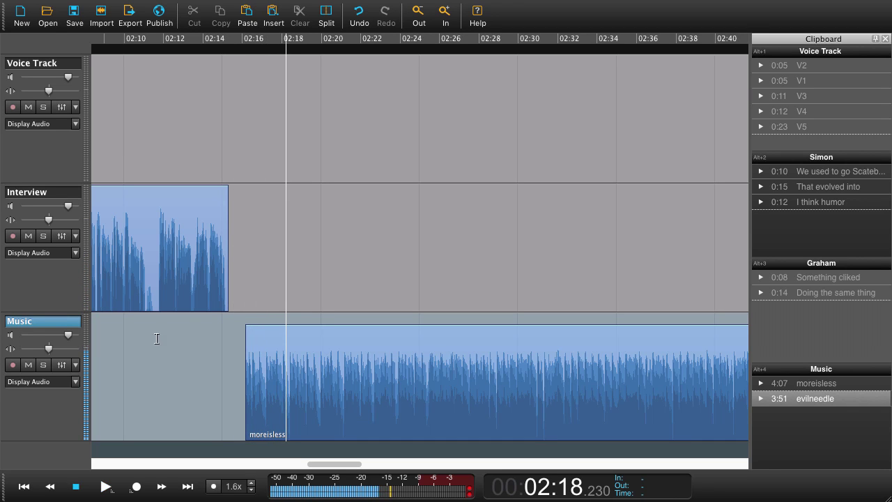
{"action": "scroll", "coordinate": [179, 328], "scroll_direction": "left", "scroll_amount": 4}
Step: Extend moreisless to start at 01:58 and duck it under 'Doing the same thing' until 02:14
{"action": "scroll", "coordinate": [280, 330], "scroll_direction": "down", "scroll_amount": 3}
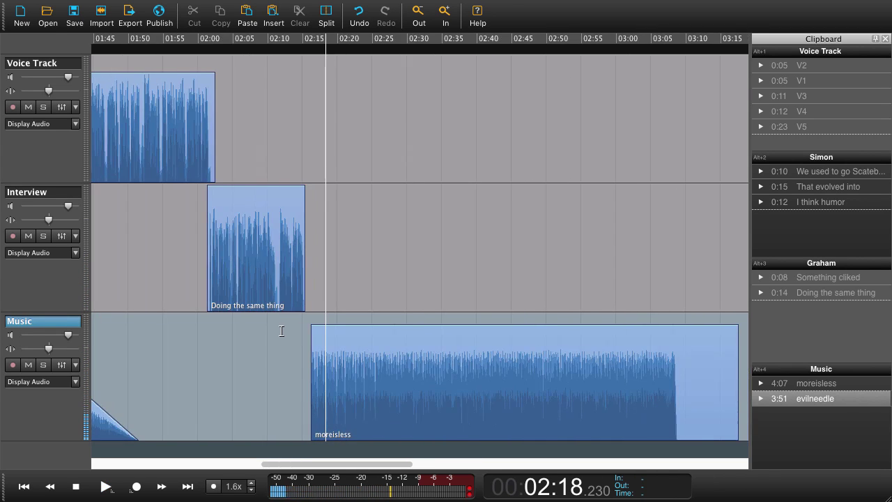
{"action": "left_click_drag", "start_coordinate": [314, 365], "coordinate": [204, 367]}
{"action": "scroll", "coordinate": [304, 325], "scroll_direction": "up", "scroll_amount": 3}
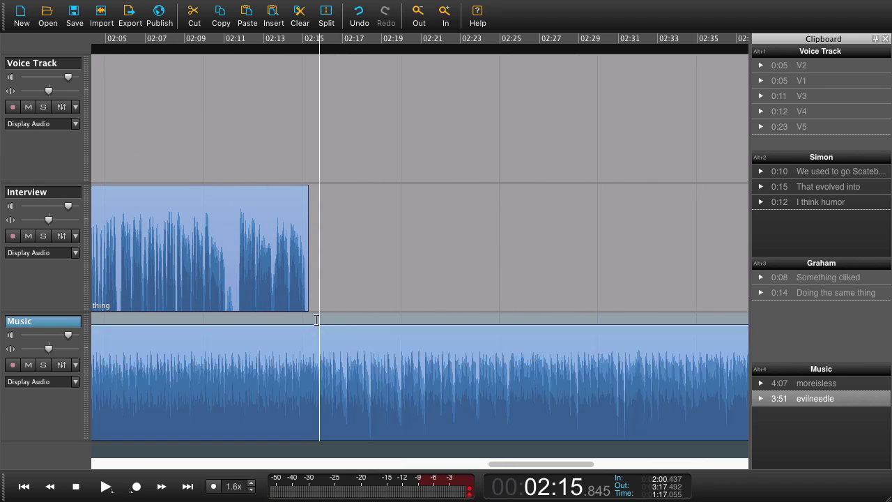
{"action": "left_click_drag", "start_coordinate": [313, 319], "coordinate": [255, 377]}
{"action": "left_click", "coordinate": [220, 350]}
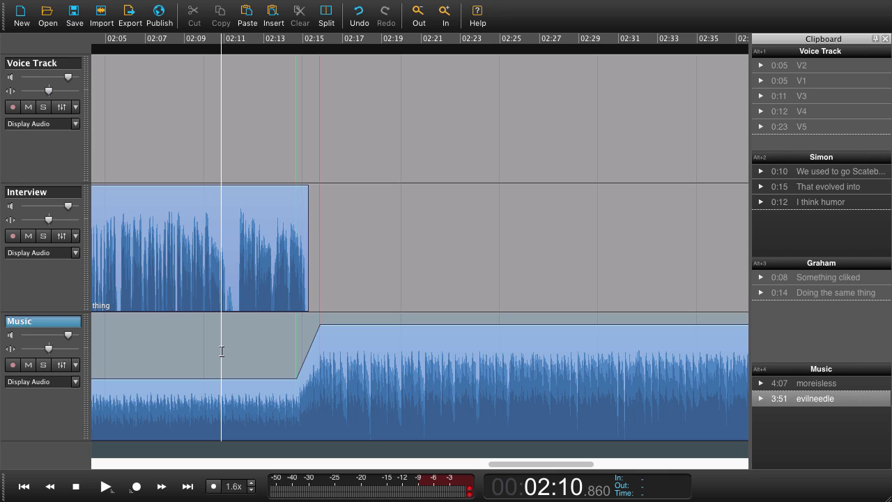
{"action": "left_click", "coordinate": [149, 363]}
{"action": "key", "text": "space"}
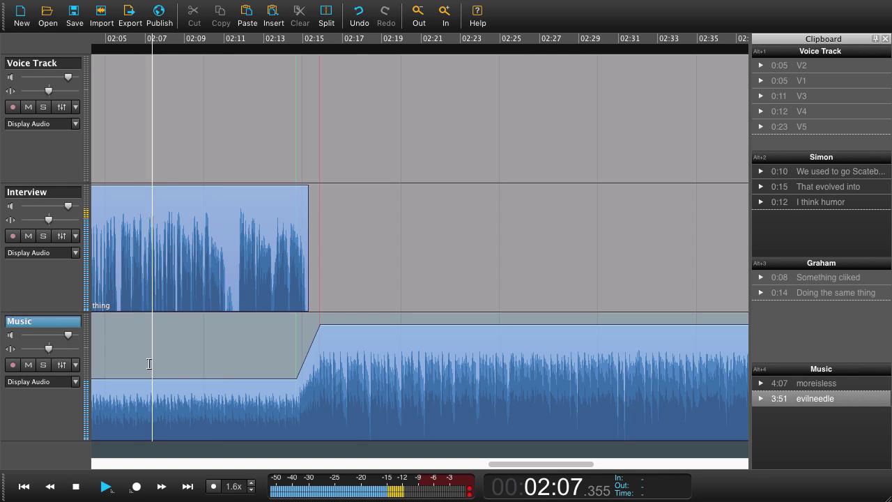
{"action": "left_click_drag", "start_coordinate": [215, 378], "coordinate": [215, 376]}
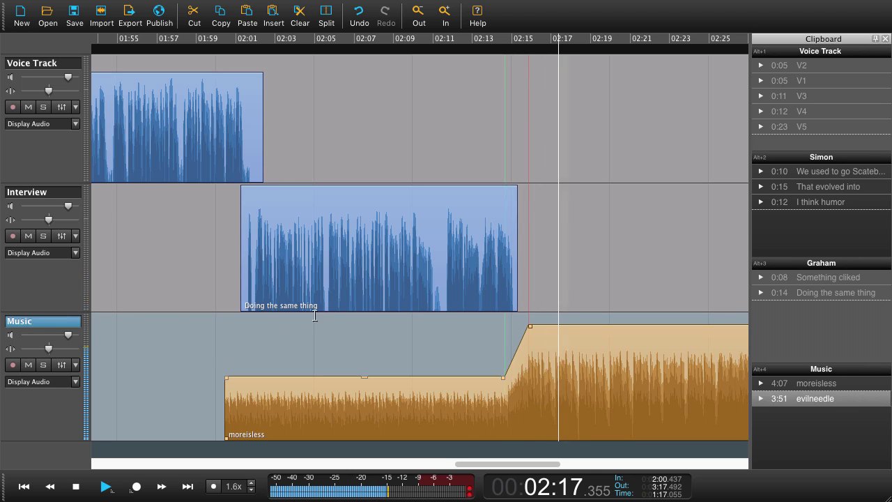
Step: Add a fade-in at the start of the moreisless clip and play it back
{"action": "key", "text": "ctrl+minus"}
{"action": "key", "text": "ctrl+minus"}
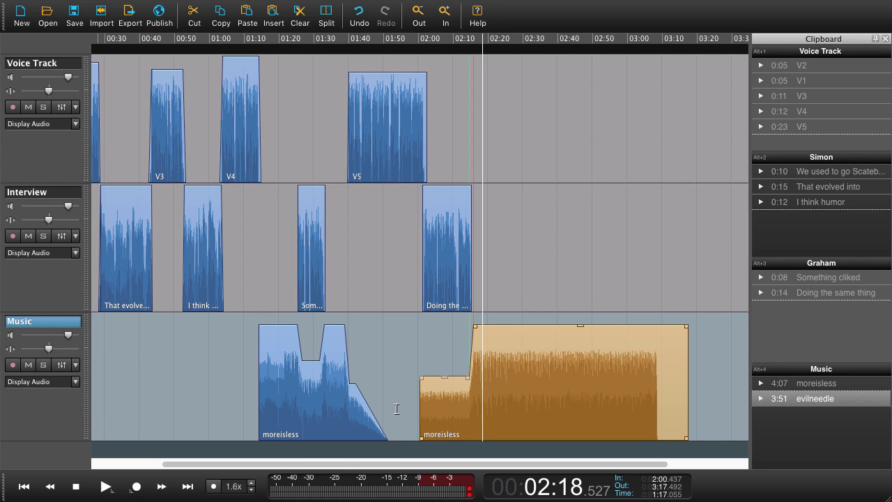
{"action": "key", "text": "ctrl+plus"}
{"action": "key", "text": "ctrl+plus"}
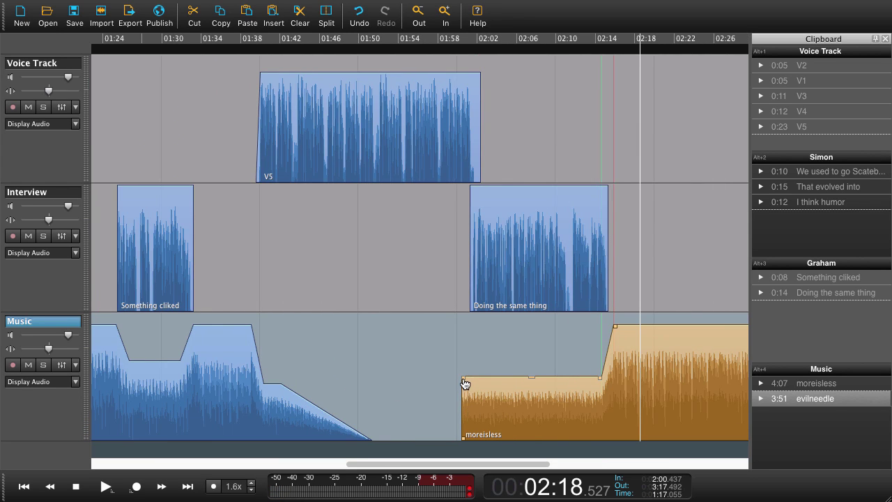
{"action": "left_click_drag", "start_coordinate": [465, 382], "coordinate": [512, 372]}
{"action": "key", "text": "space"}
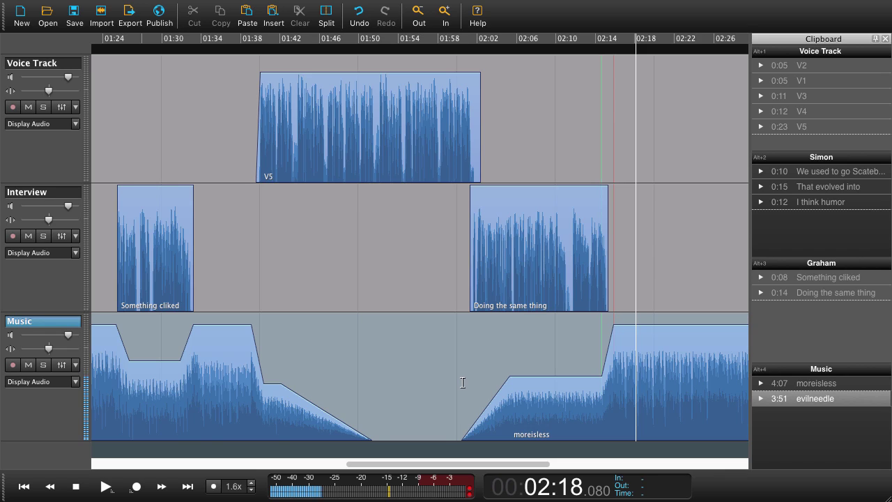
{"action": "key", "text": "ctrl+minus"}
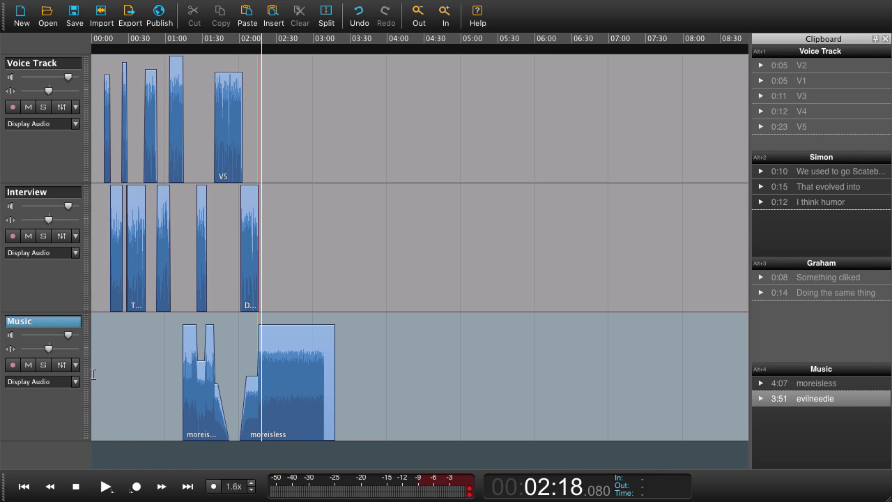
{"action": "key", "text": "ctrl+plus"}
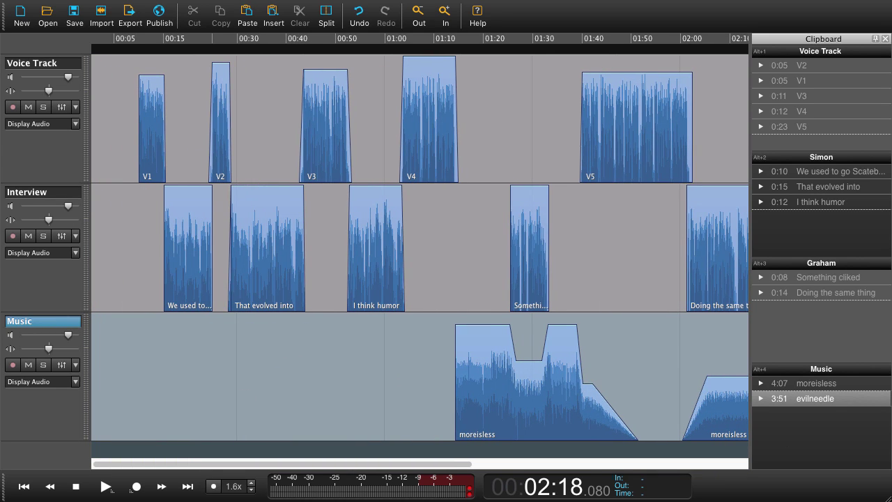
{"action": "left_click_drag", "start_coordinate": [836, 398], "coordinate": [86, 378]}
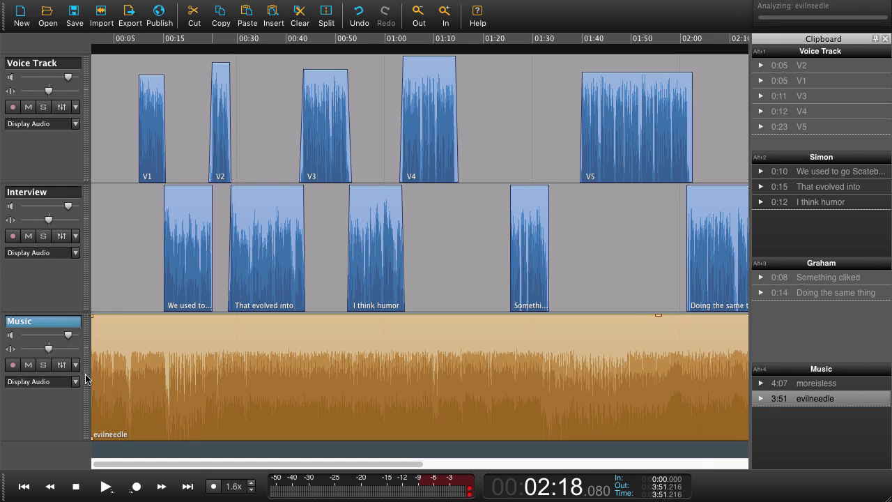
{"action": "key", "text": "super+minus"}
{"action": "key", "text": "super+minus"}
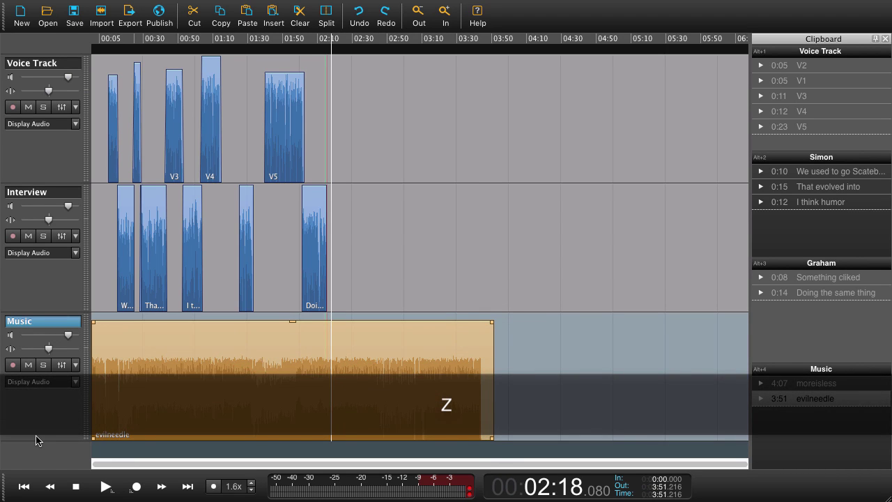
{"action": "key", "text": "ctrl+z"}
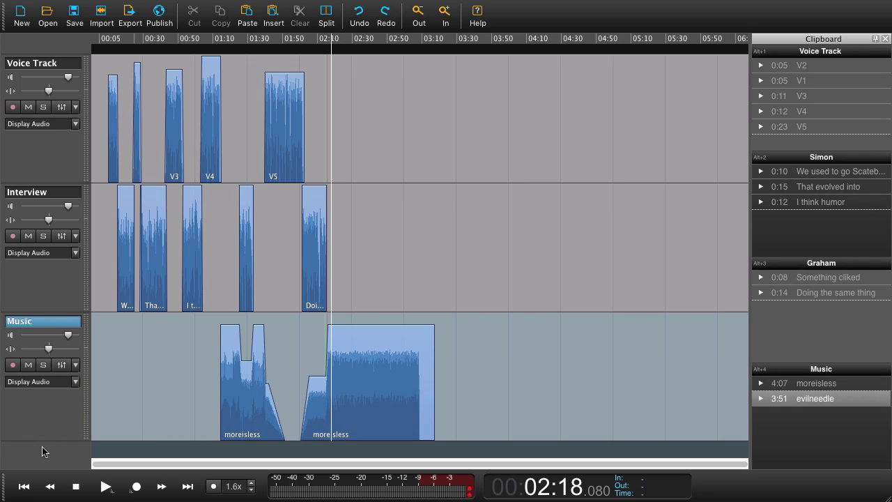
Step: Lay evilneedle on the Music track from 00:00 to about 00:16 as an intro before V1
{"action": "right_click", "coordinate": [39, 451]}
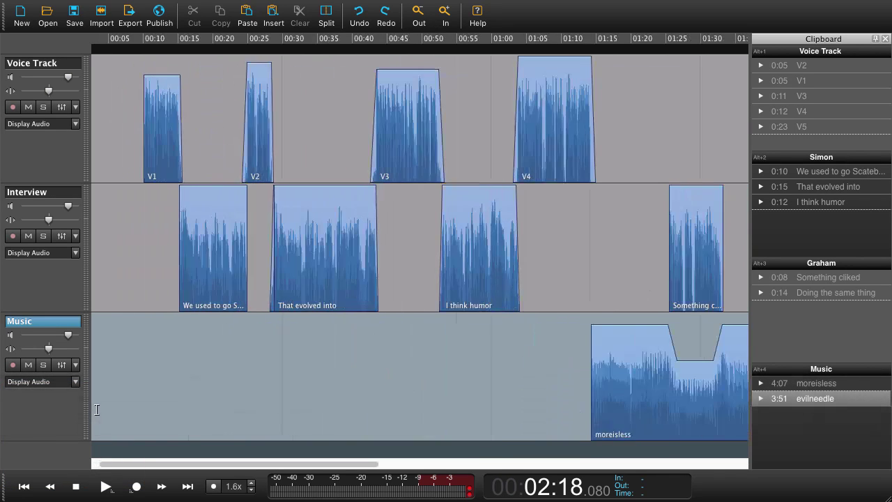
{"action": "scroll", "coordinate": [96, 409], "scroll_direction": "left", "scroll_amount": 2}
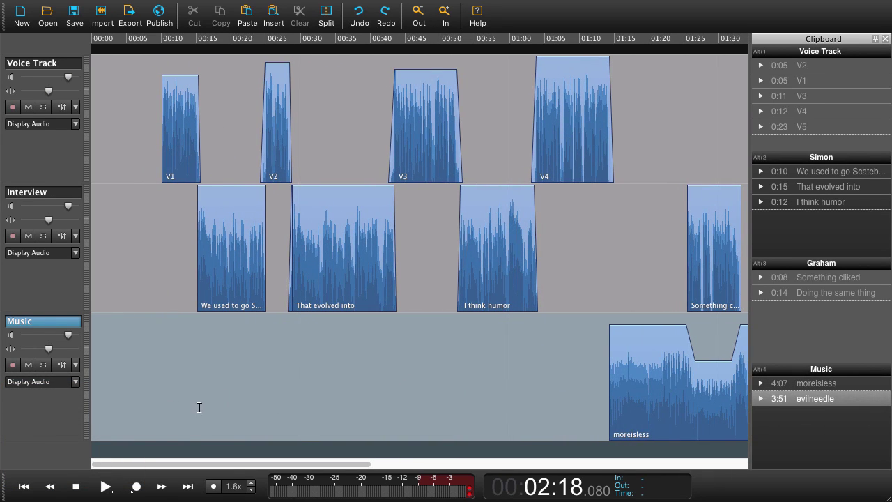
{"action": "left_click_drag", "start_coordinate": [198, 408], "coordinate": [51, 416]}
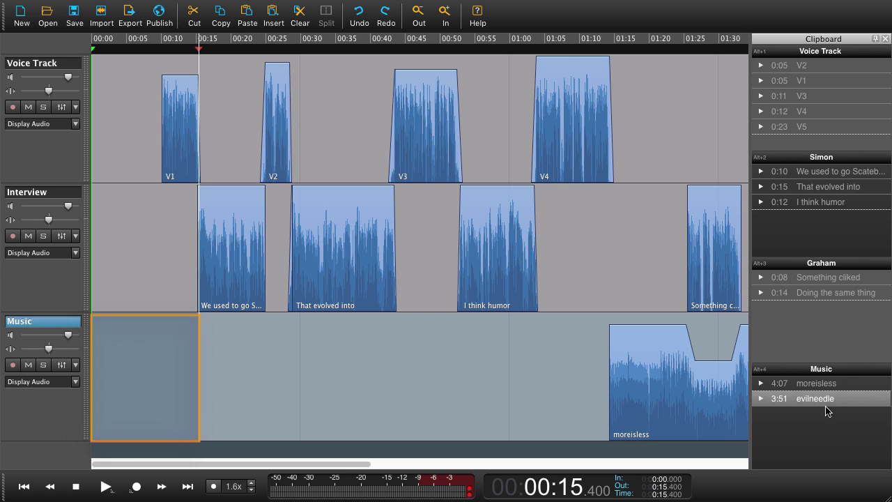
{"action": "left_click_drag", "start_coordinate": [816, 398], "coordinate": [128, 367]}
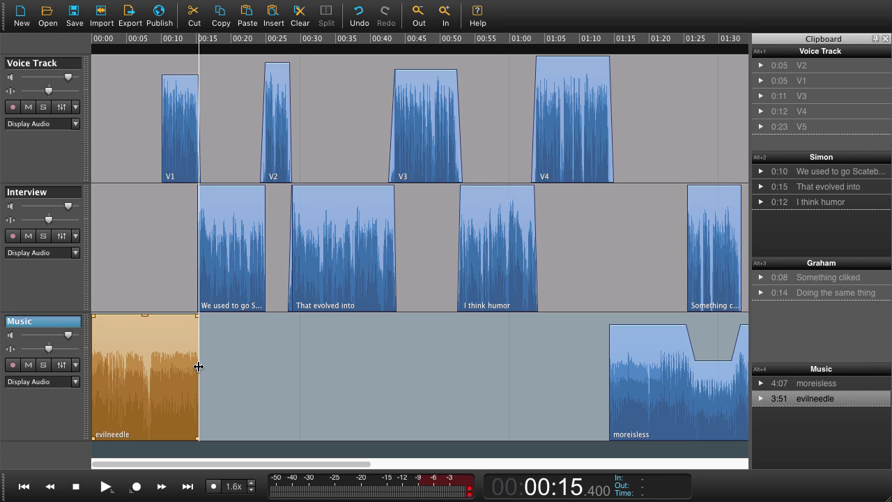
{"action": "left_click_drag", "start_coordinate": [199, 367], "coordinate": [201, 404]}
{"action": "key", "text": "Home"}
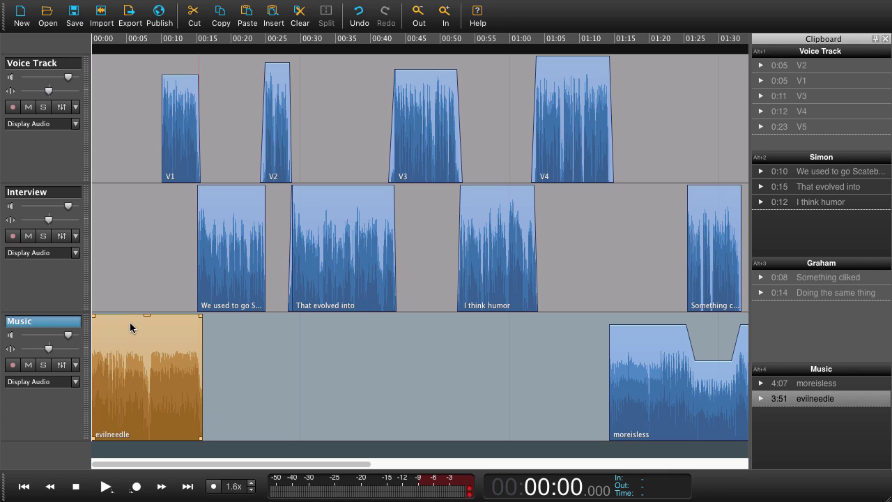
Step: Play the opening of the piece to hear the evilneedle intro
{"action": "scroll", "coordinate": [121, 283], "scroll_direction": "up", "scroll_amount": 3}
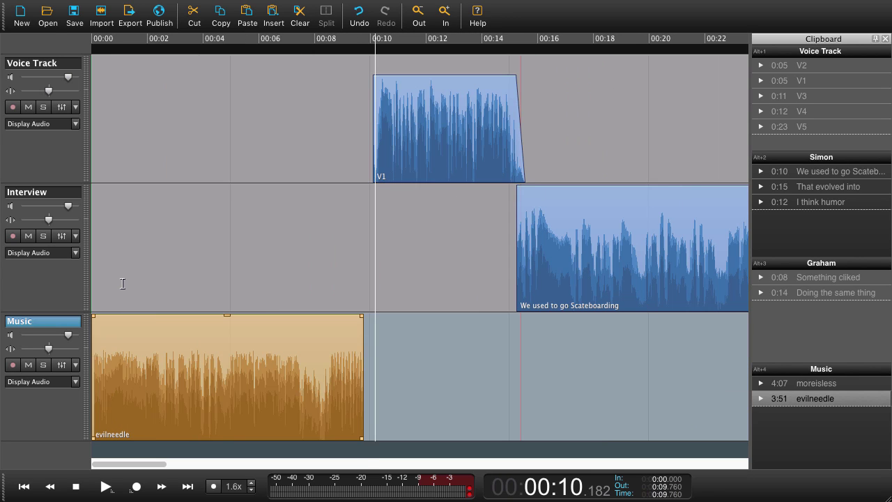
{"action": "key", "text": "space"}
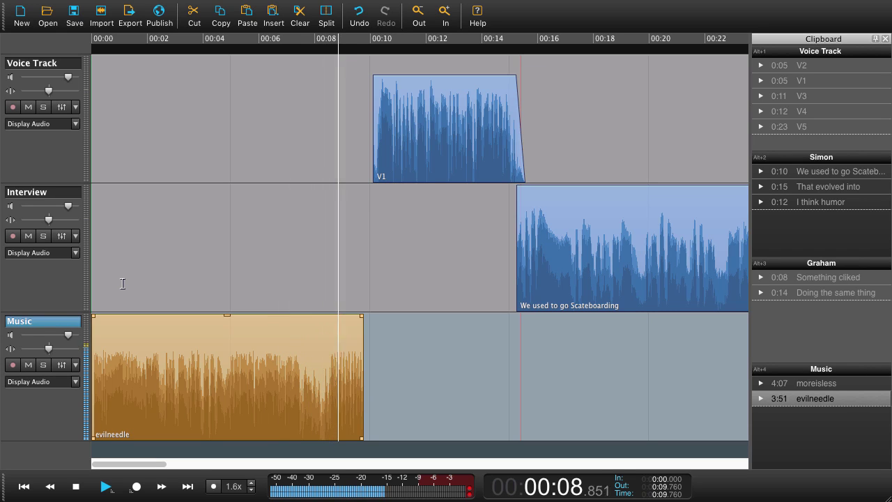
{"action": "key", "text": "space"}
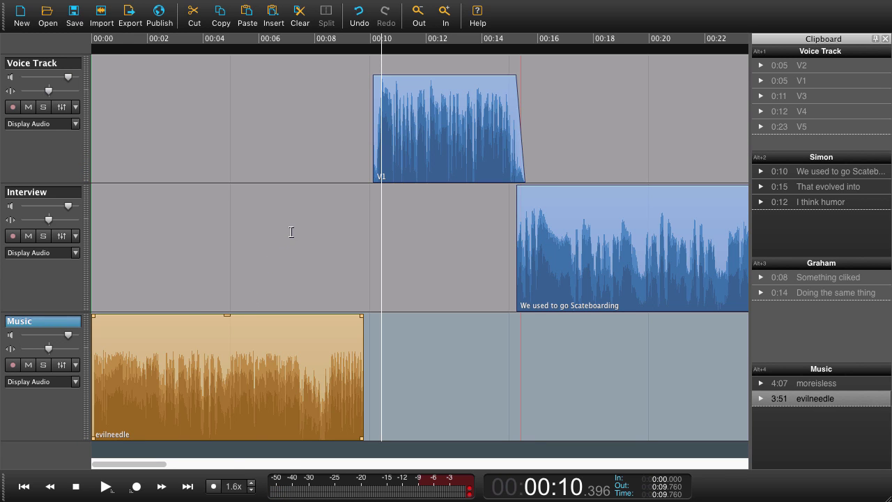
Step: Select V1 and every later clip on all tracks and slide them later, so V1 starts around 01:16
{"action": "scroll", "coordinate": [291, 234], "scroll_direction": "down", "scroll_amount": 10}
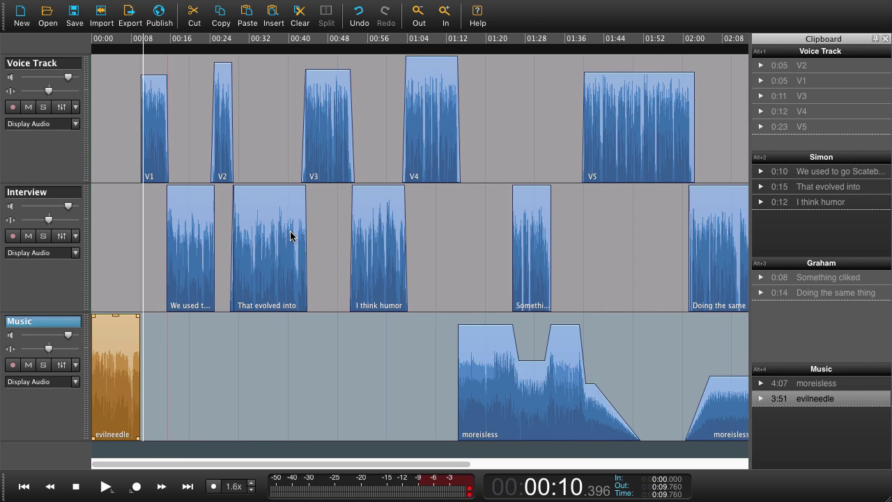
{"action": "left_click_drag", "start_coordinate": [126, 329], "coordinate": [129, 189]}
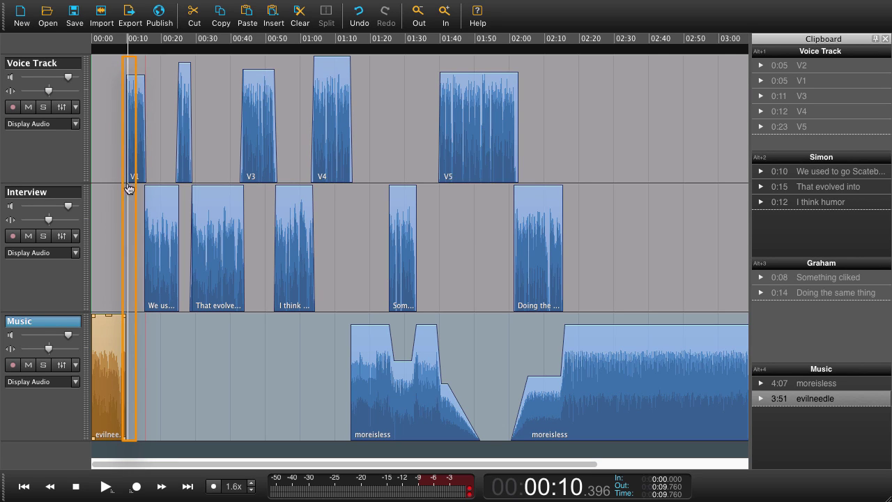
{"action": "left_click_drag", "start_coordinate": [129, 135], "coordinate": [130, 135]}
{"action": "left_click", "coordinate": [130, 135]}
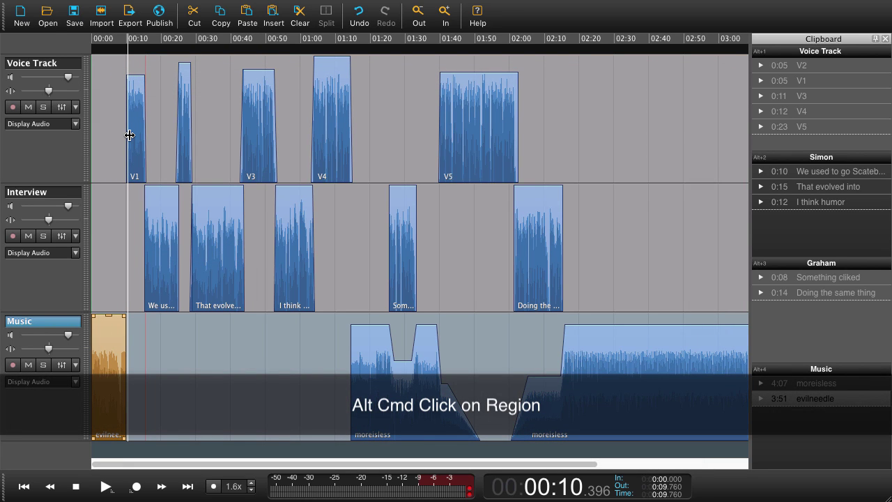
{"action": "left_click", "coordinate": [138, 108], "text": "alt+super"}
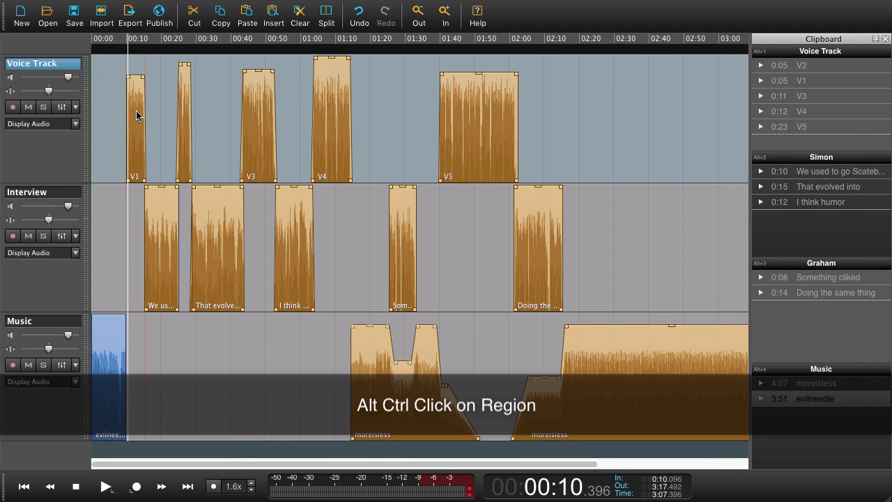
{"action": "left_click_drag", "start_coordinate": [137, 116], "coordinate": [368, 117]}
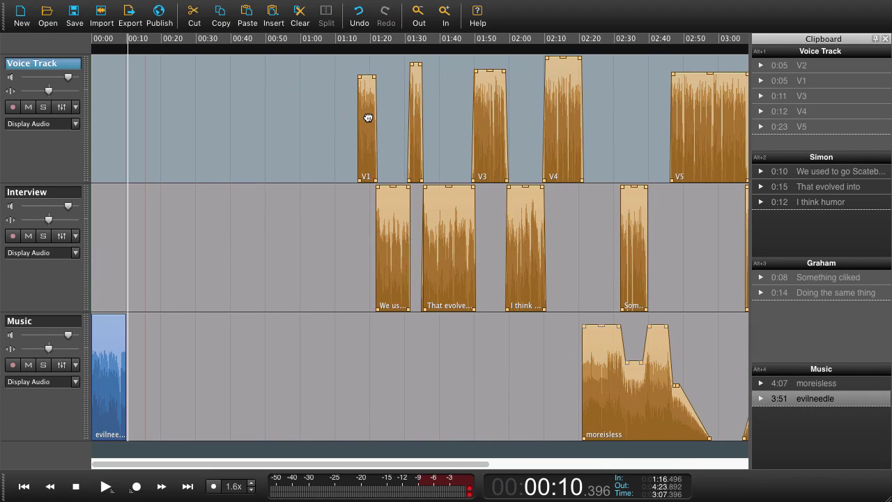
Step: Extend the evilneedle intro to about 0:33, play it back, and set the playhead at 0:16
{"action": "left_click", "coordinate": [119, 284]}
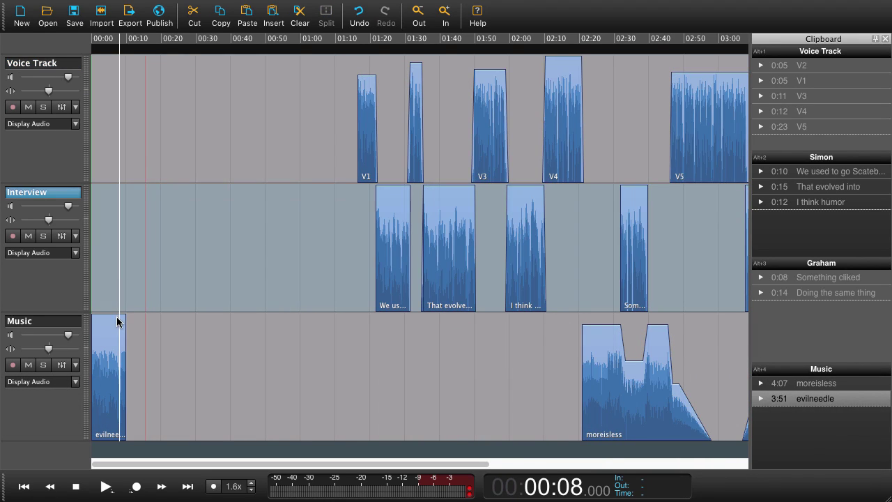
{"action": "key", "text": "Up"}
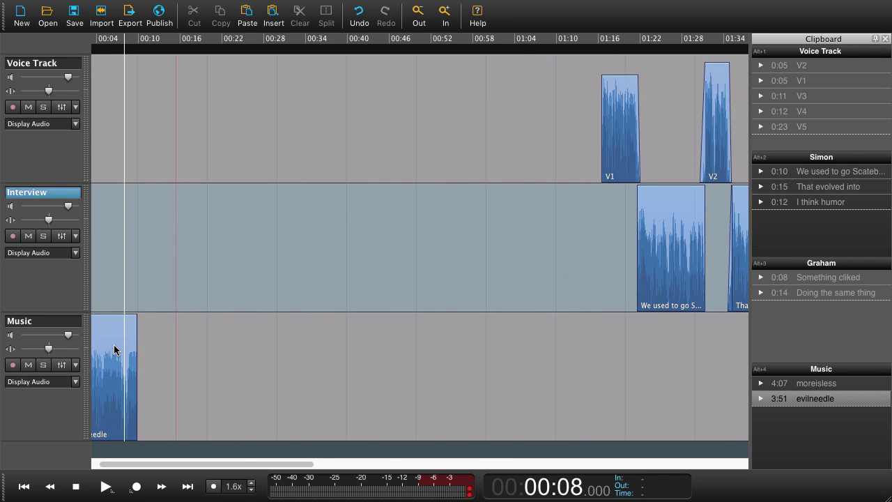
{"action": "left_click_drag", "start_coordinate": [158, 356], "coordinate": [487, 374]}
{"action": "key", "text": "space"}
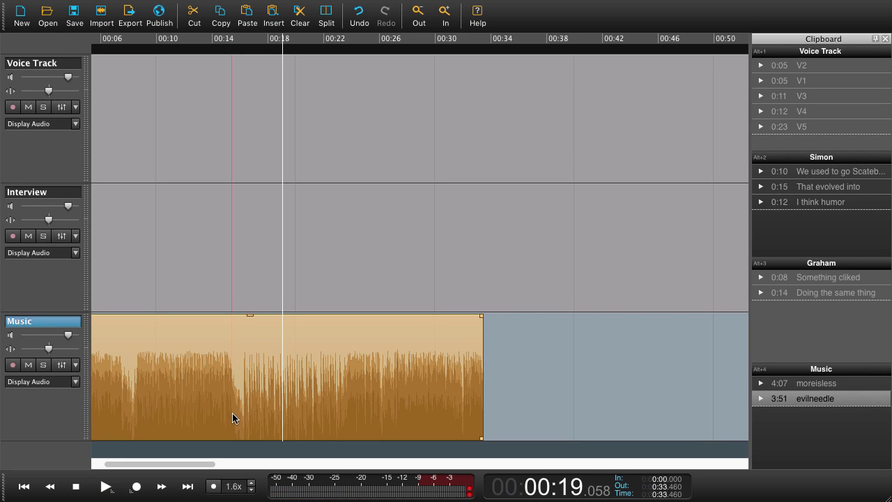
{"action": "left_click", "coordinate": [242, 299]}
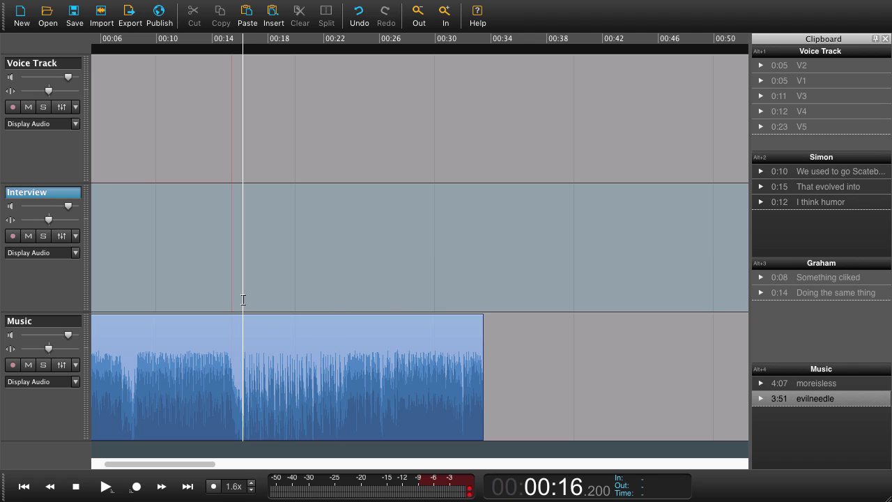
Step: Add Marker 3 on the ruler at 0:16
{"action": "right_click", "coordinate": [243, 47]}
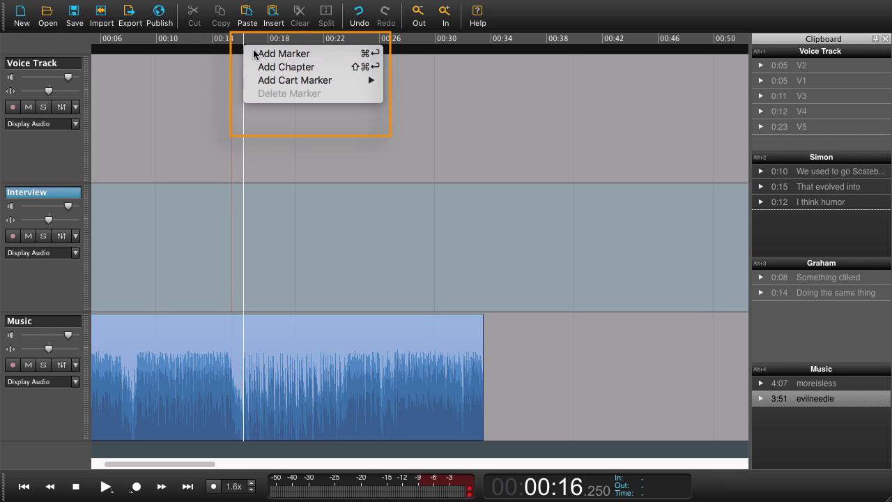
{"action": "left_click", "coordinate": [255, 55]}
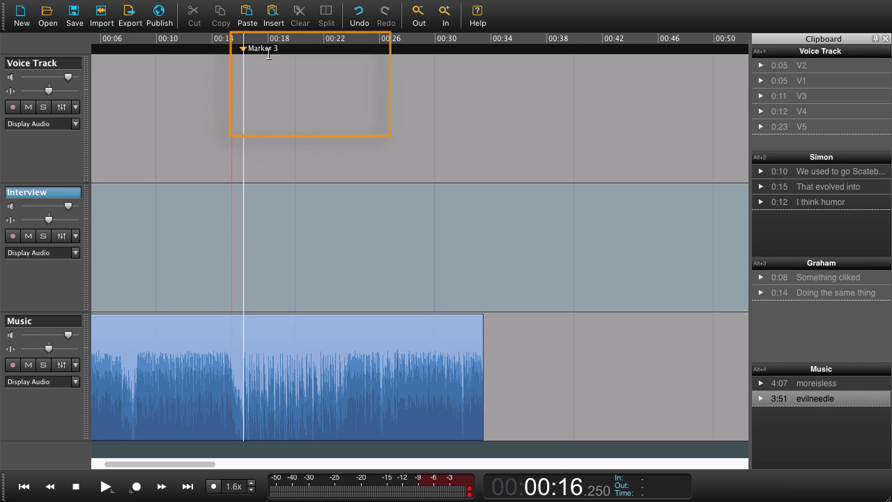
{"action": "key", "text": "ctrl+minus"}
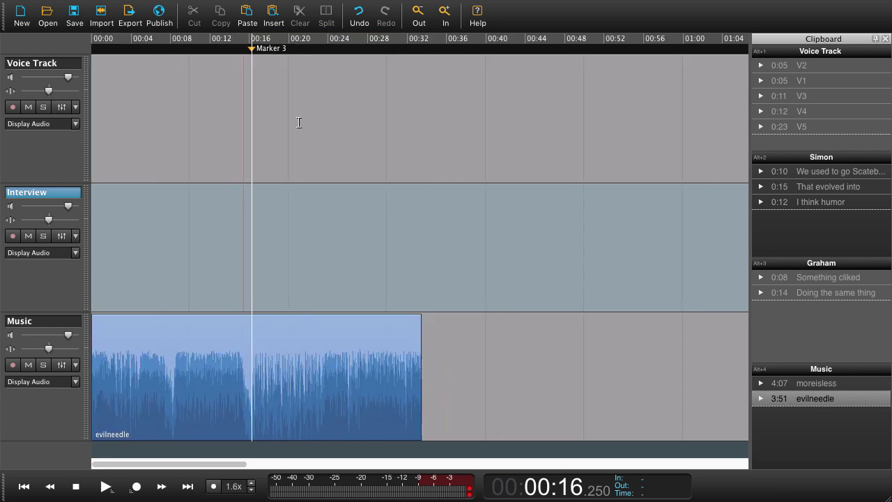
Step: Select V1 and all later clips and pull them back so V1 starts at Marker 3
{"action": "left_click", "coordinate": [210, 120]}
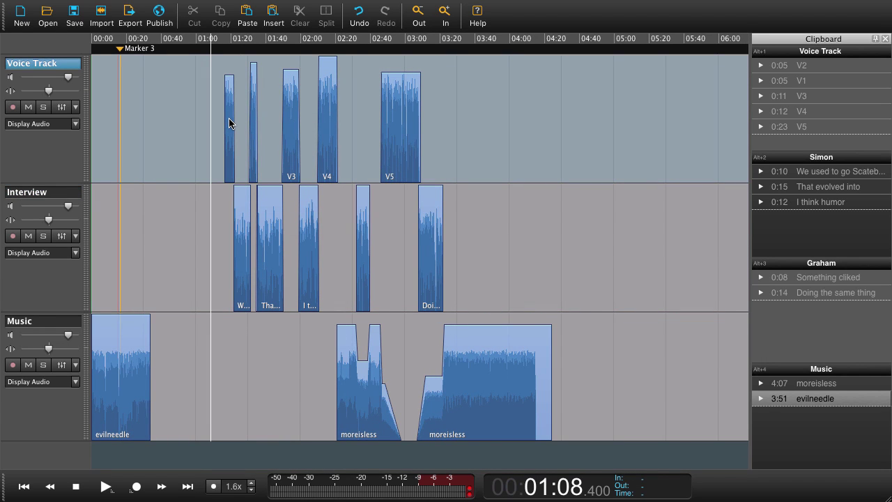
{"action": "key", "text": "shift+End"}
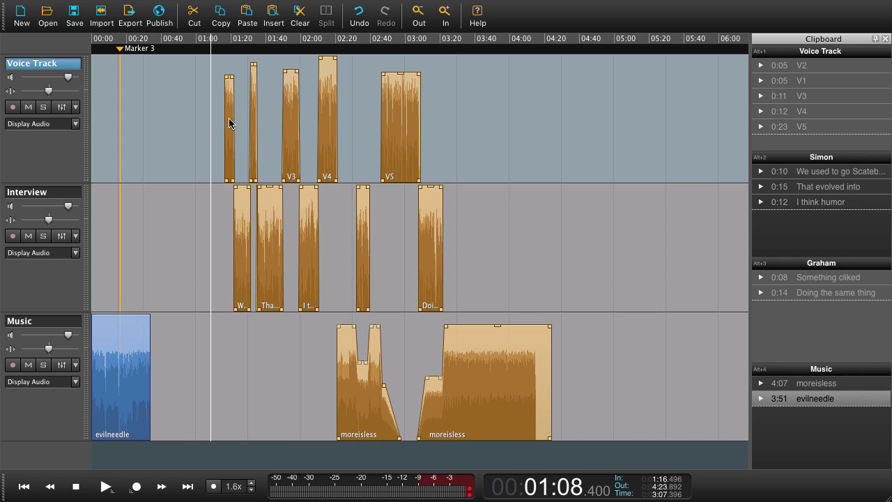
{"action": "key", "text": "Up"}
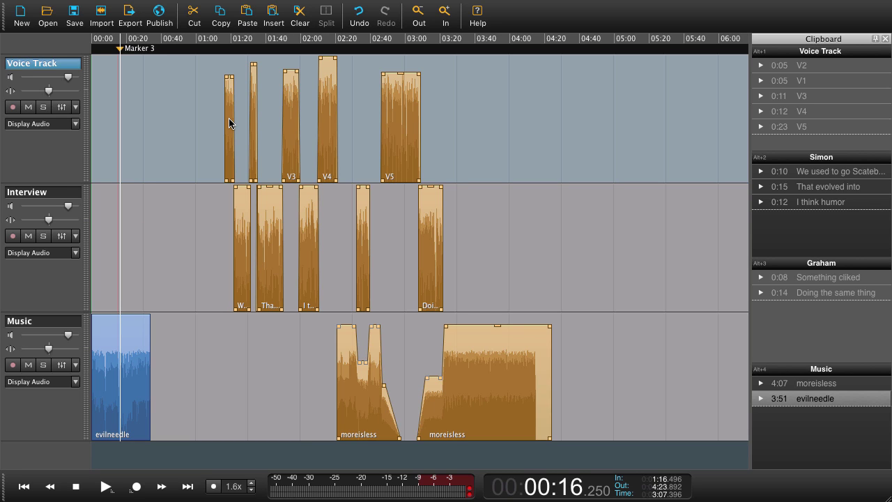
{"action": "key", "text": "shift+super+Left"}
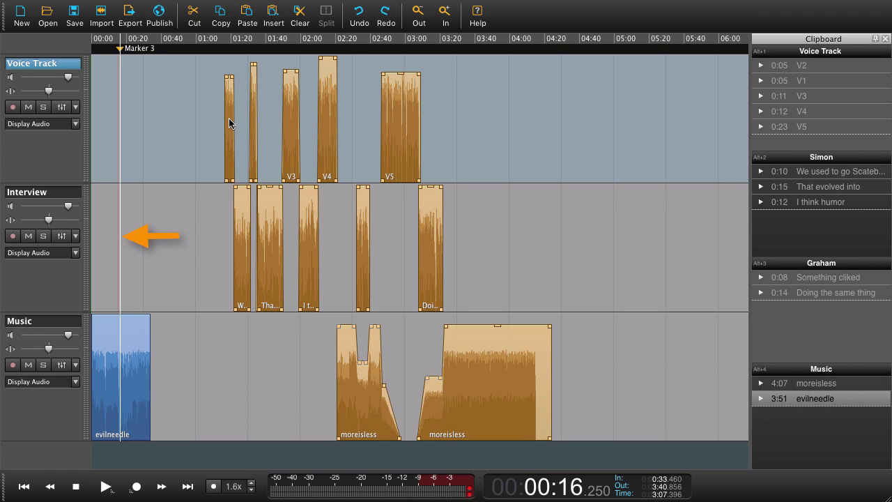
{"action": "key", "text": "shift+super+Left"}
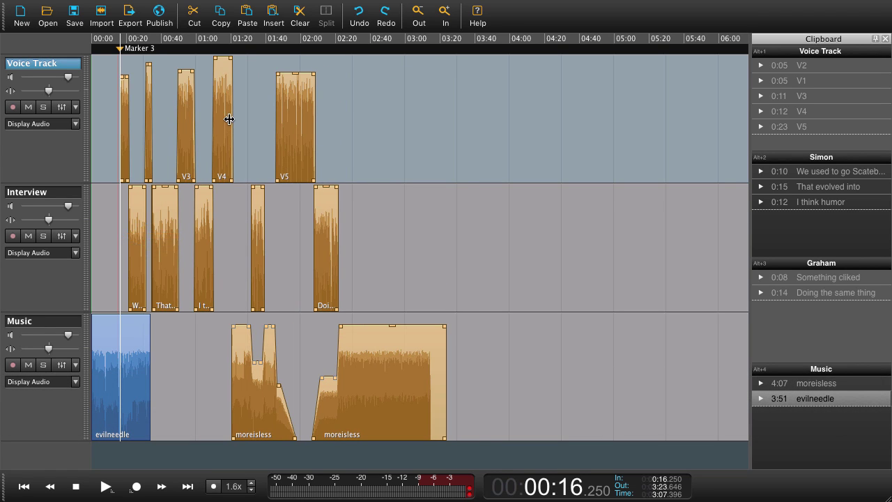
Step: Duck the evilneedle music to -17.6 dB where V1 starts at 0:16, and play the transition
{"action": "key", "text": "super+equal"}
{"action": "left_click_drag", "start_coordinate": [252, 430], "coordinate": [276, 376]}
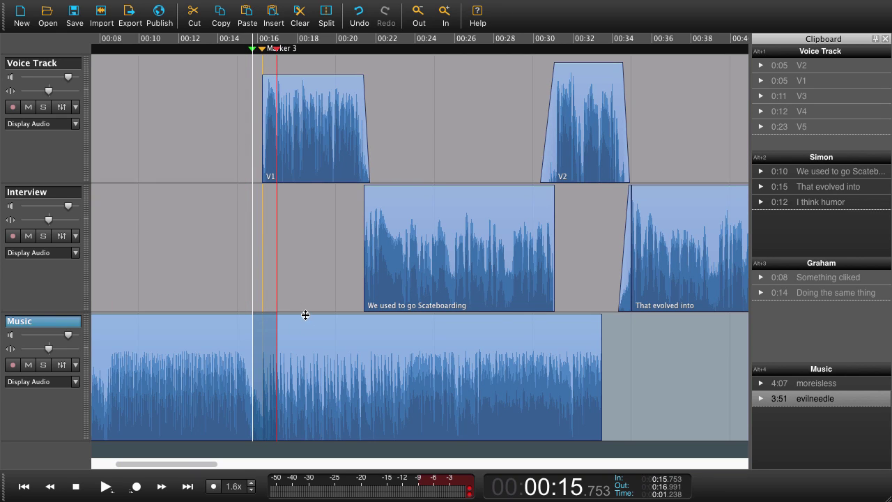
{"action": "left_click_drag", "start_coordinate": [305, 315], "coordinate": [310, 385]}
{"action": "left_click", "coordinate": [144, 270]}
{"action": "key", "text": "space"}
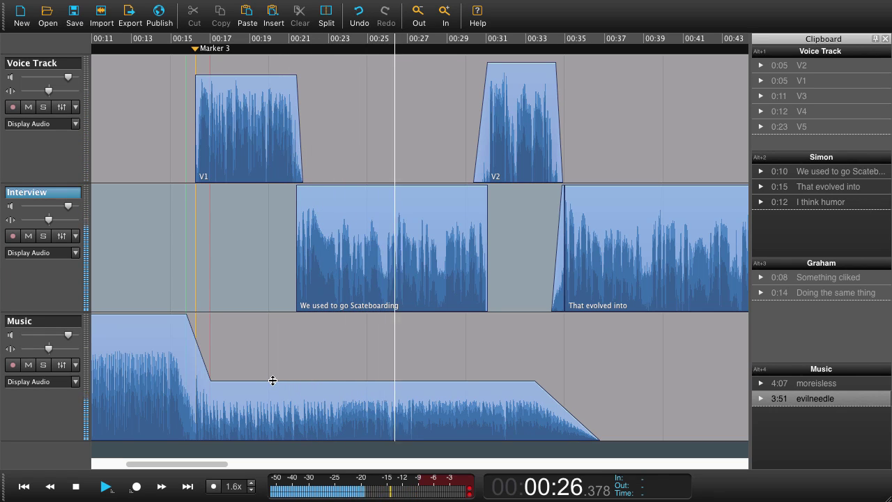
{"action": "key", "text": "space"}
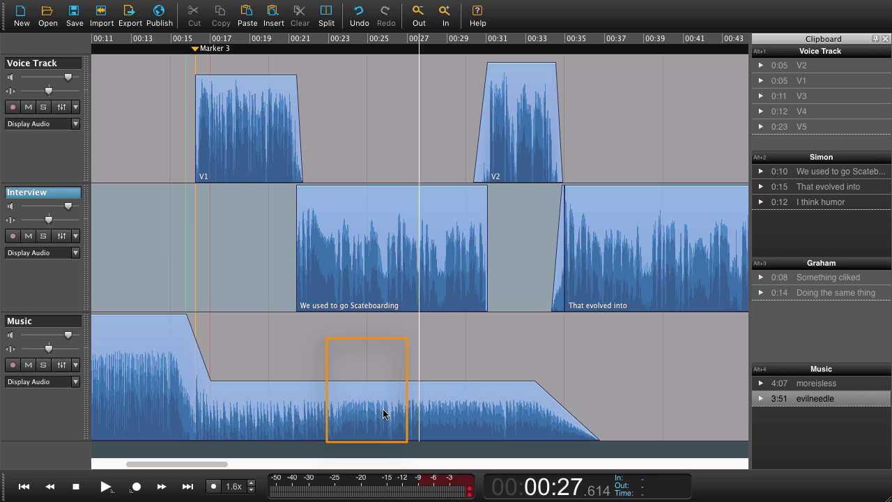
Step: Make the music fade out end at about 0:23
{"action": "left_click", "coordinate": [340, 364]}
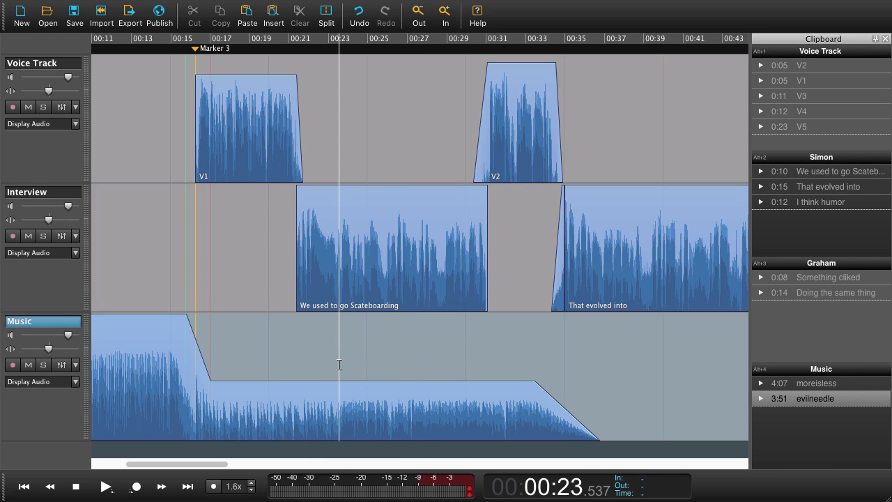
{"action": "left_click_drag", "start_coordinate": [562, 412], "coordinate": [308, 408]}
{"action": "key", "text": "super+minus"}
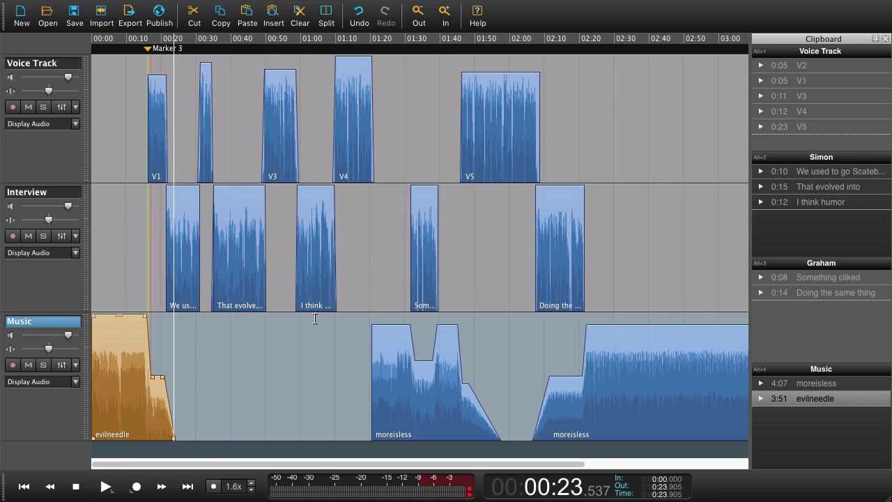